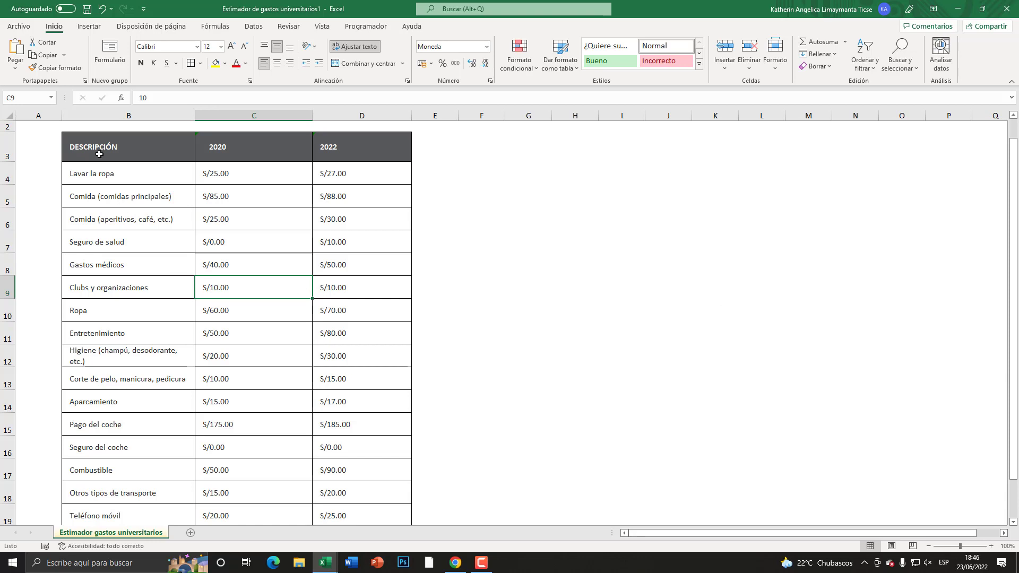
- Select and inspect the expense table's 2020 and 2022 columns
{"action": "left_click_drag", "start_coordinate": [72, 154], "coordinate": [349, 497]}
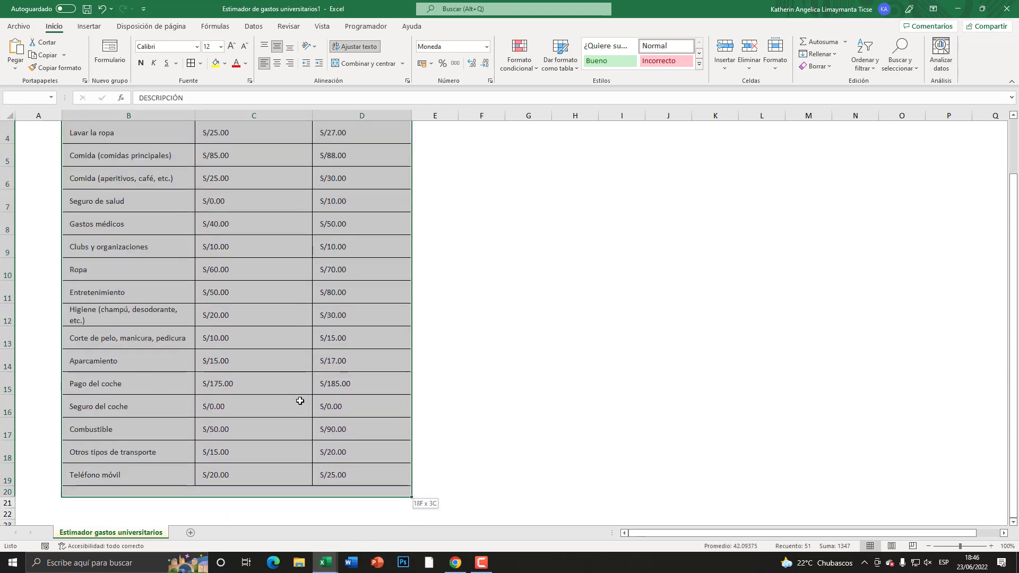
{"action": "scroll", "coordinate": [319, 371], "scroll_direction": "up", "scroll_amount": 1}
{"action": "left_click", "coordinate": [246, 318]}
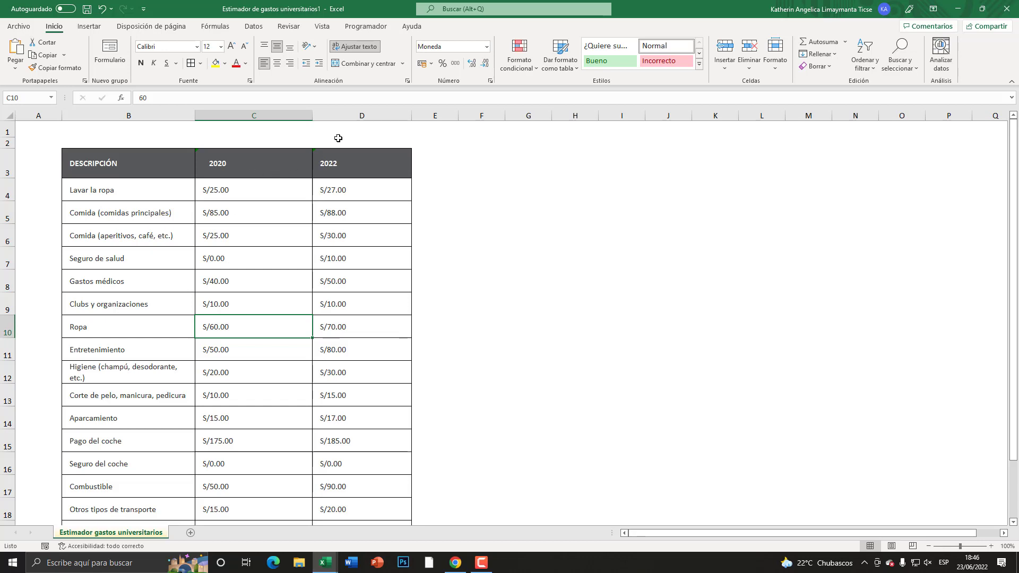
{"action": "left_click", "coordinate": [357, 116]}
{"action": "left_click", "coordinate": [251, 116]}
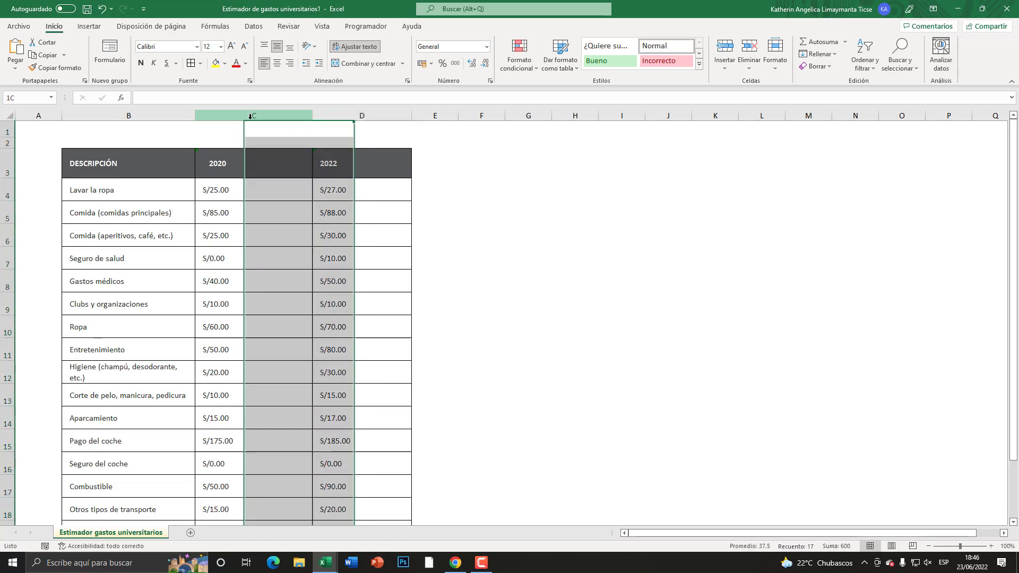
{"action": "left_click", "coordinate": [276, 259]}
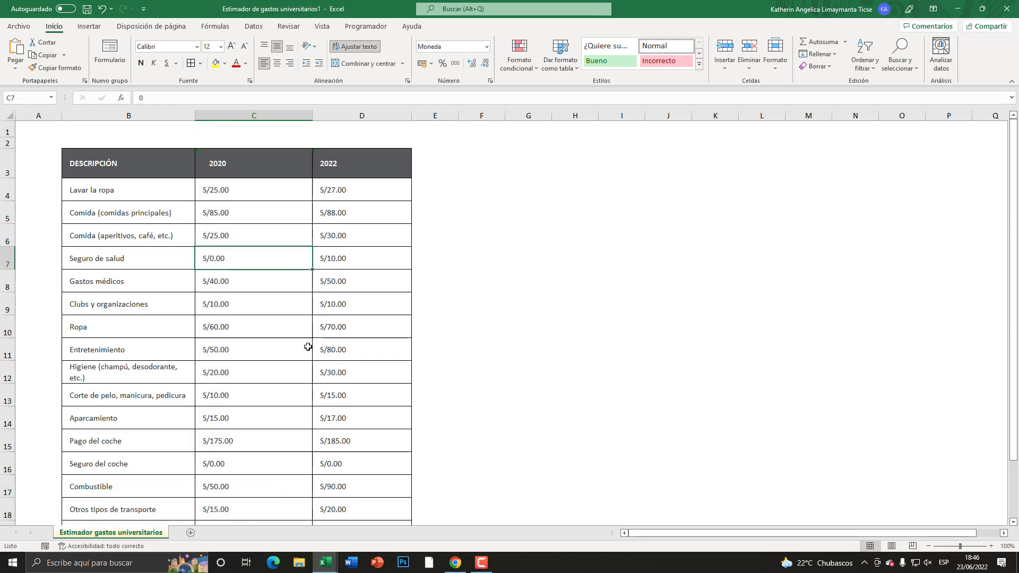
{"action": "scroll", "coordinate": [308, 347], "scroll_direction": "down", "scroll_amount": 4}
{"action": "scroll", "coordinate": [297, 345], "scroll_direction": "up", "scroll_amount": 4}
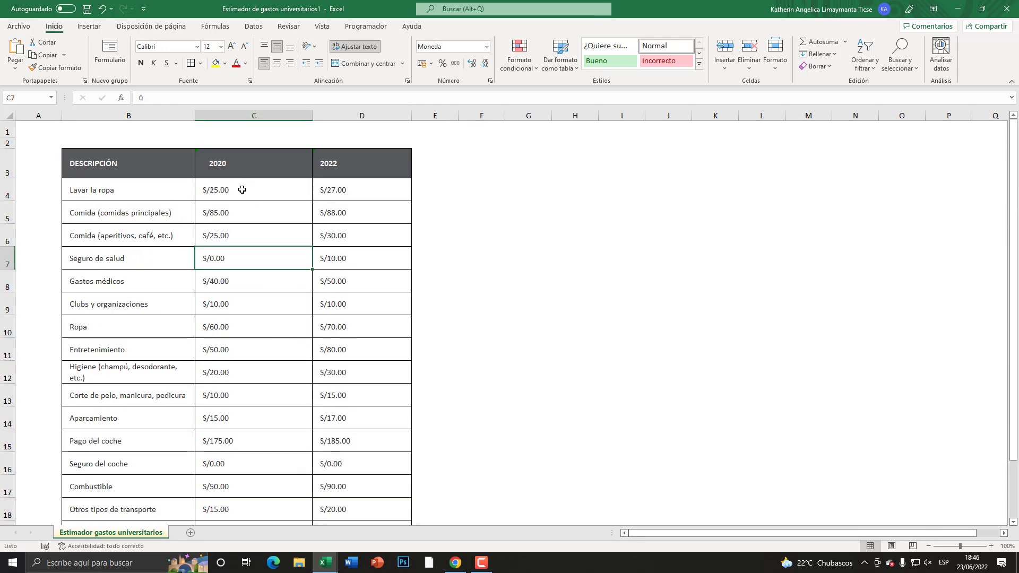
{"action": "left_click_drag", "start_coordinate": [242, 190], "coordinate": [254, 415]}
{"action": "scroll", "coordinate": [253, 404], "scroll_direction": "down", "scroll_amount": 2}
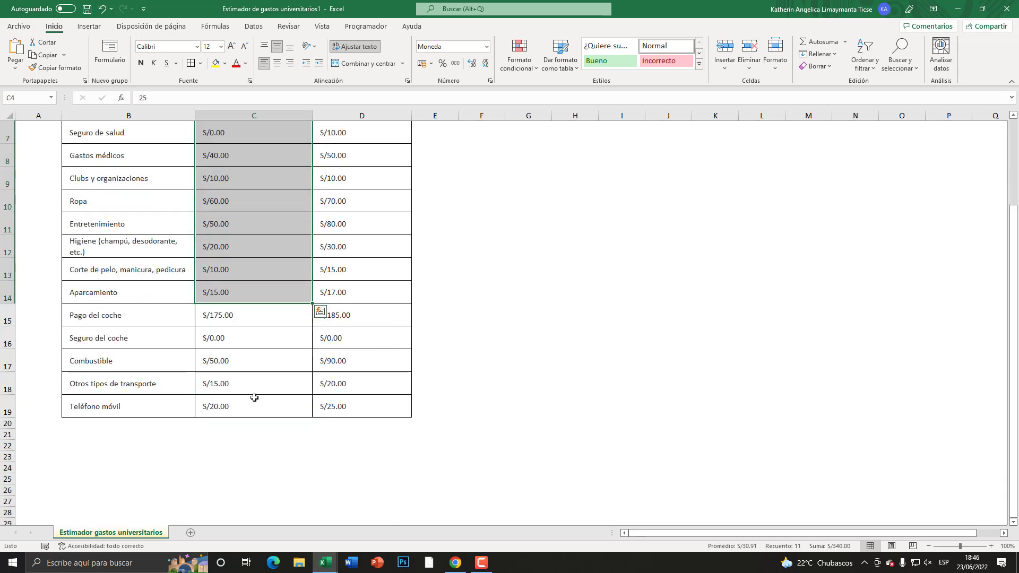
- Enter =SUMA(C4:C19) in C20 to total the 2020 expenses as S/600.00
{"action": "left_click", "coordinate": [240, 425]}
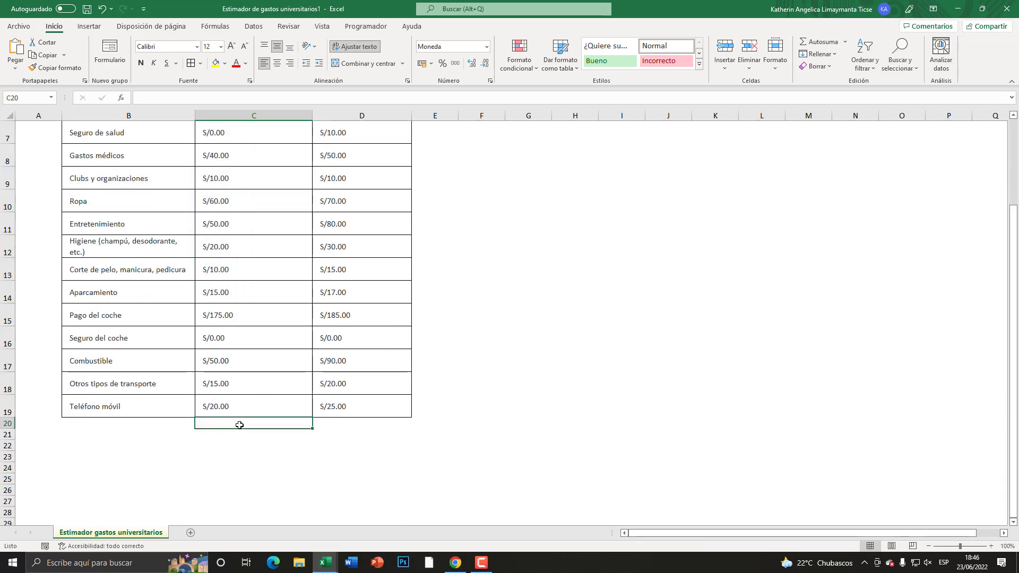
{"action": "type", "text": "=SUMA"}
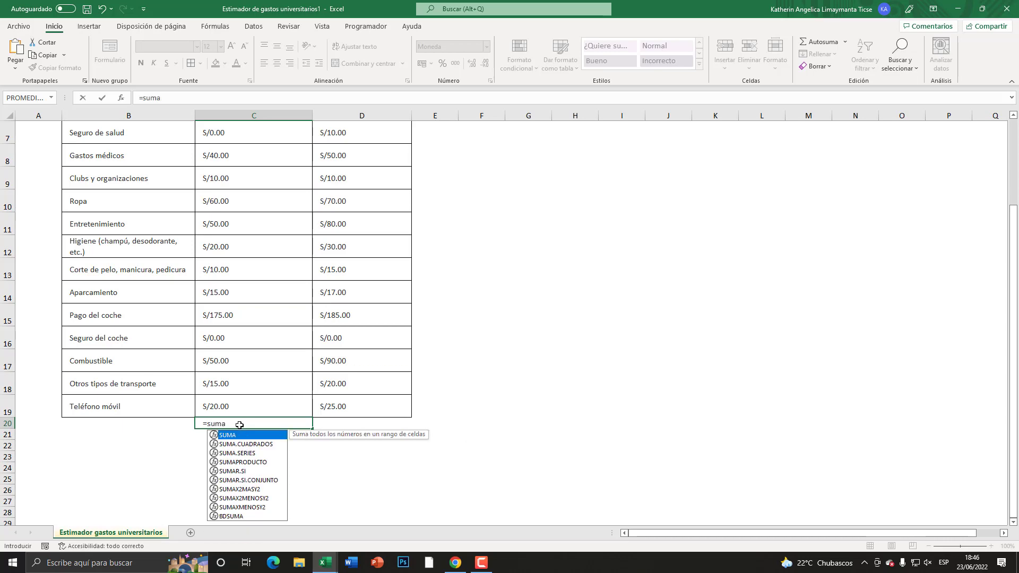
{"action": "type", "text": "("}
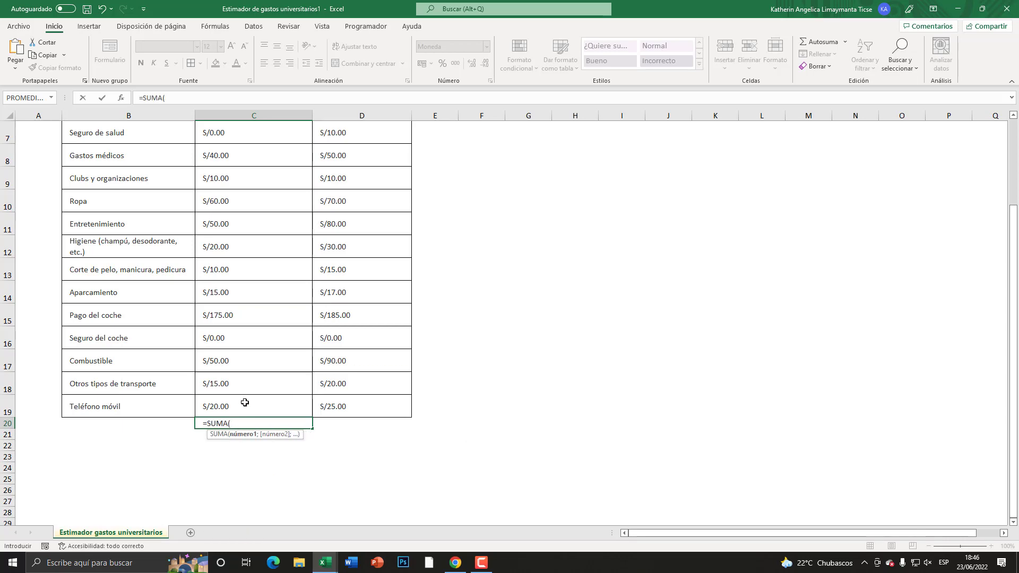
{"action": "mouse_move", "coordinate": [244, 404]}
{"action": "left_mouse_down"}
{"action": "mouse_move", "coordinate": [232, 53]}
{"action": "mouse_move", "coordinate": [228, 173]}
{"action": "left_mouse_up"}
{"action": "left_click", "coordinate": [207, 101]}
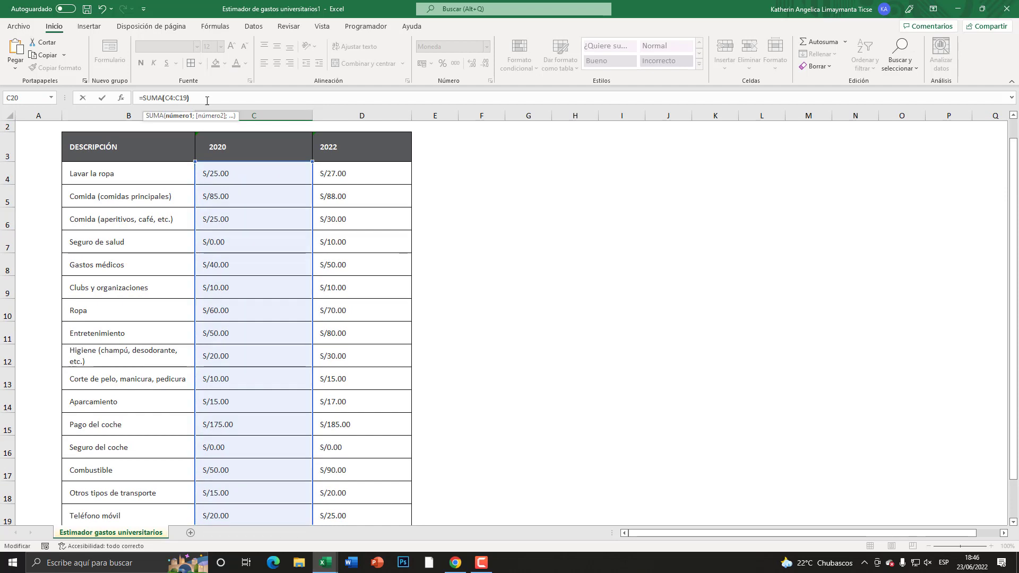
{"action": "key", "text": "Return"}
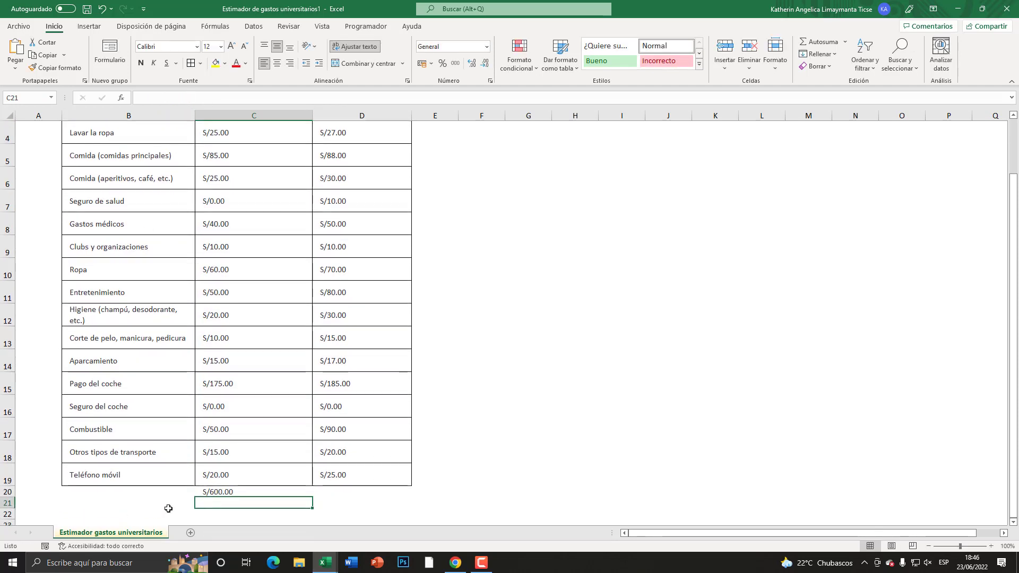
- Copy the total formula into D20, giving the 2022 total of S/747.00
{"action": "left_click", "coordinate": [248, 492]}
{"action": "scroll", "coordinate": [270, 474], "scroll_direction": "up", "scroll_amount": 1}
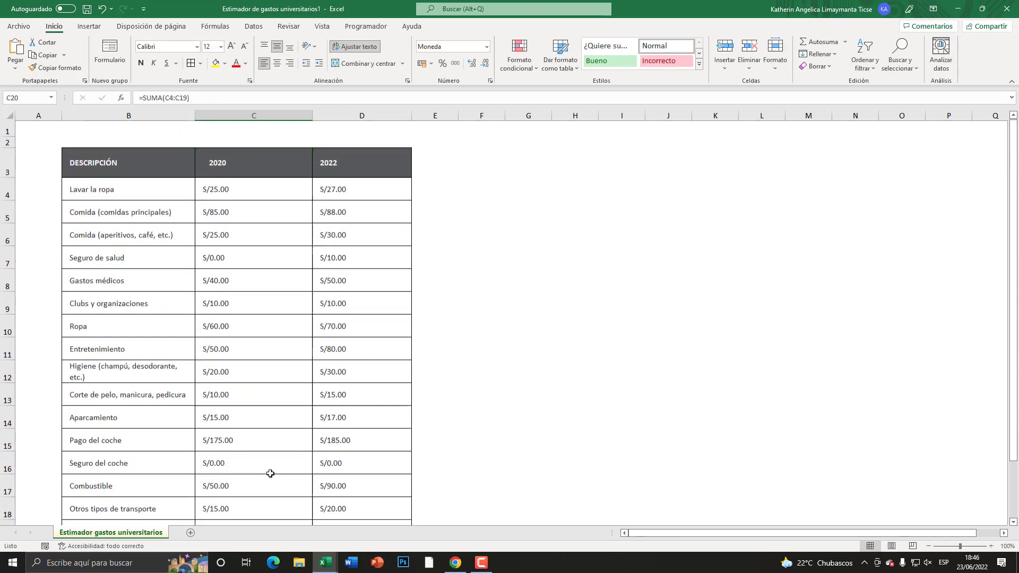
{"action": "scroll", "coordinate": [270, 473], "scroll_direction": "down", "scroll_amount": 3}
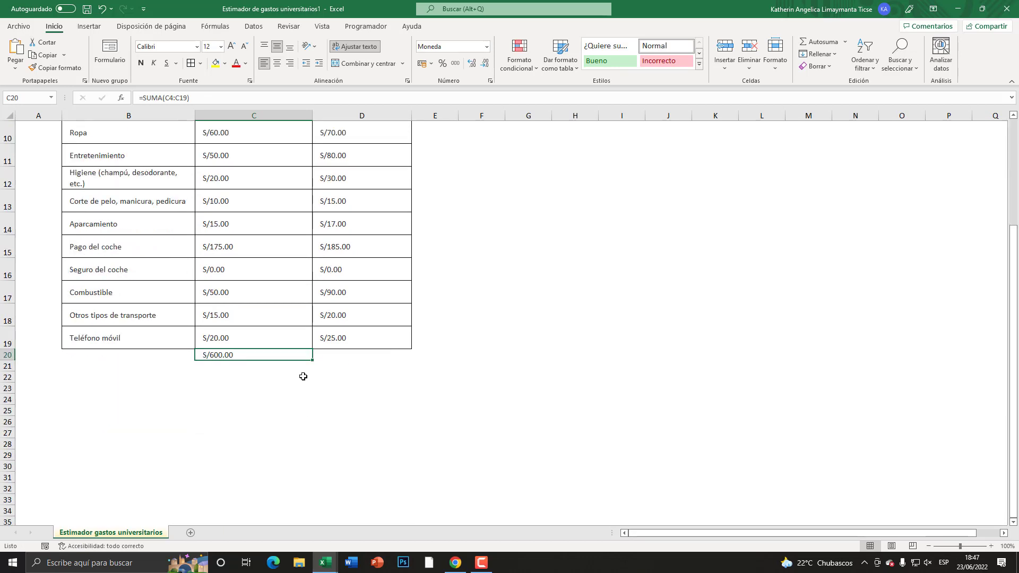
{"action": "left_click_drag", "start_coordinate": [311, 362], "coordinate": [408, 362]}
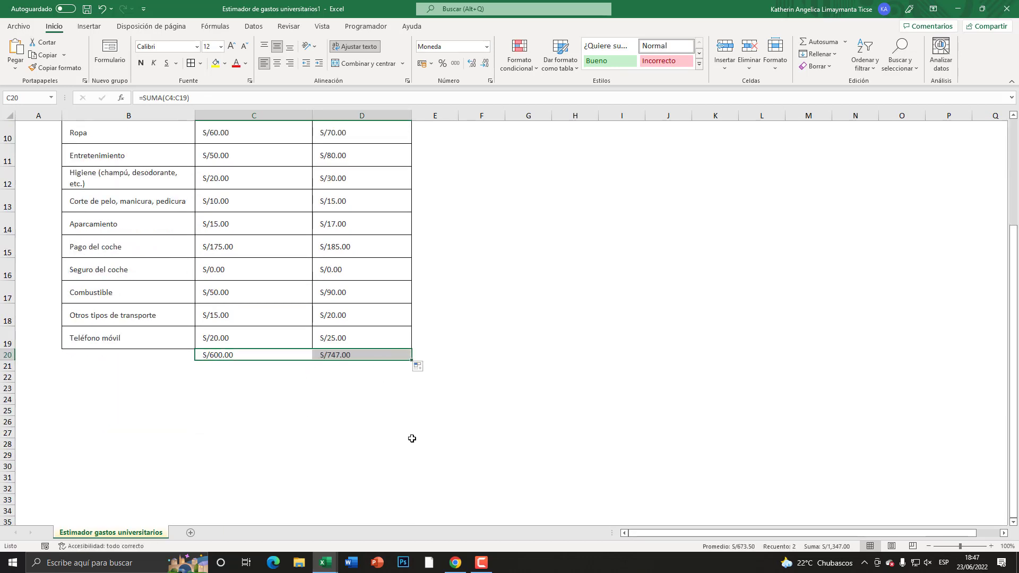
{"action": "left_click", "coordinate": [362, 361]}
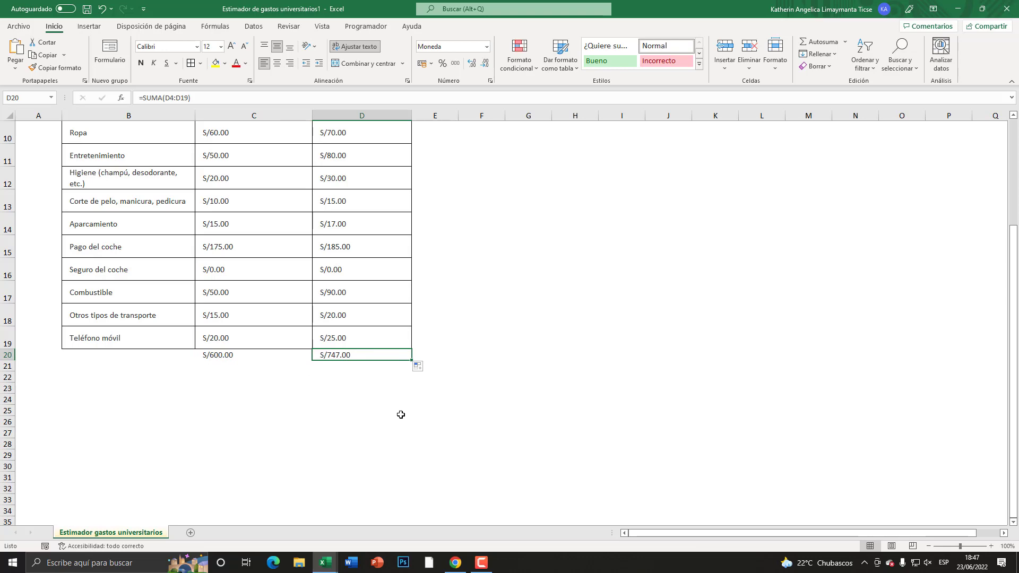
{"action": "scroll", "coordinate": [418, 412], "scroll_direction": "up", "scroll_amount": 2}
{"action": "scroll", "coordinate": [419, 414], "scroll_direction": "down", "scroll_amount": 2}
- Enter =D20-C20 in E20 to show the S/147.00 difference
{"action": "left_click", "coordinate": [441, 355]}
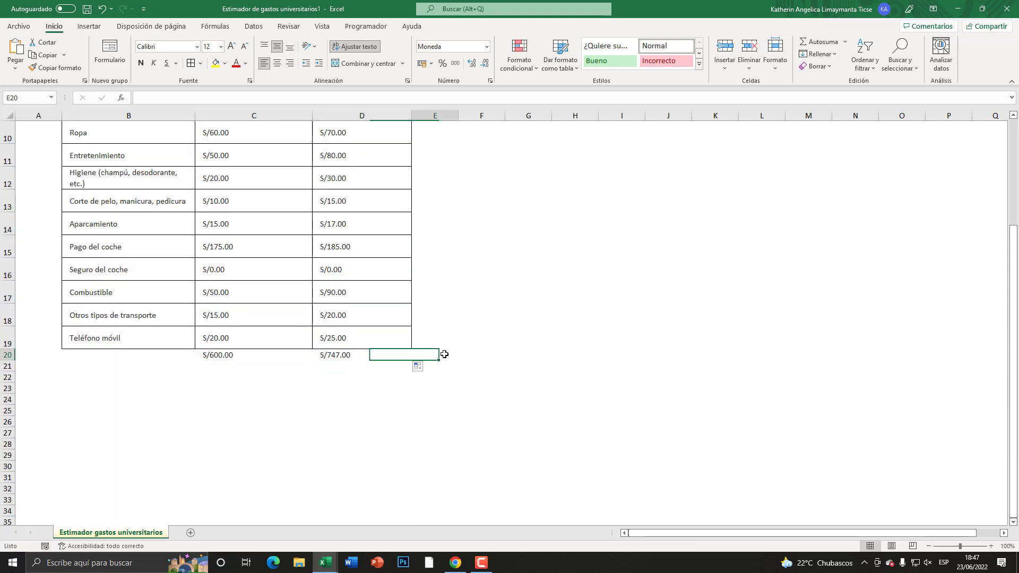
{"action": "type", "text": "="}
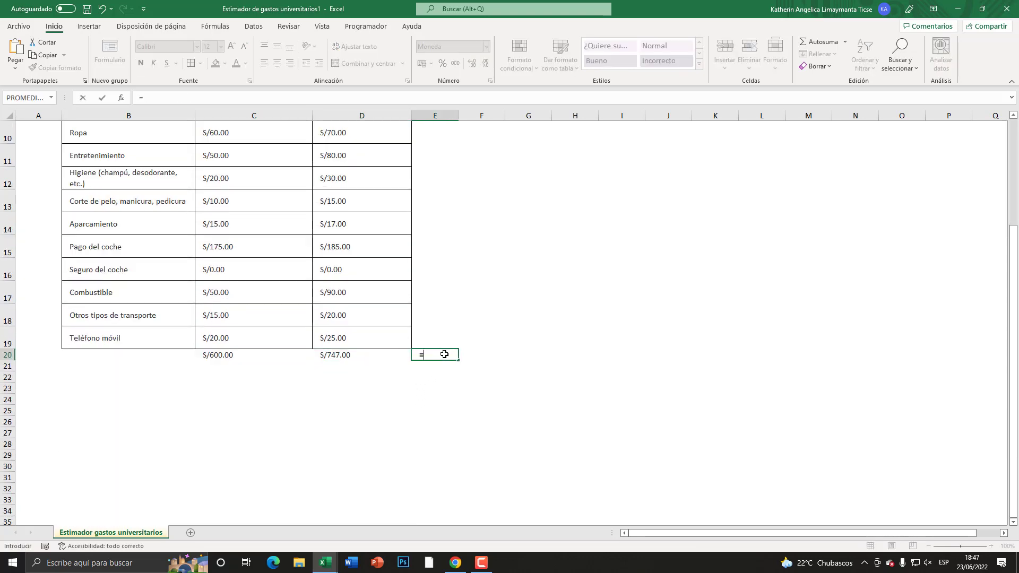
{"action": "left_click", "coordinate": [358, 354]}
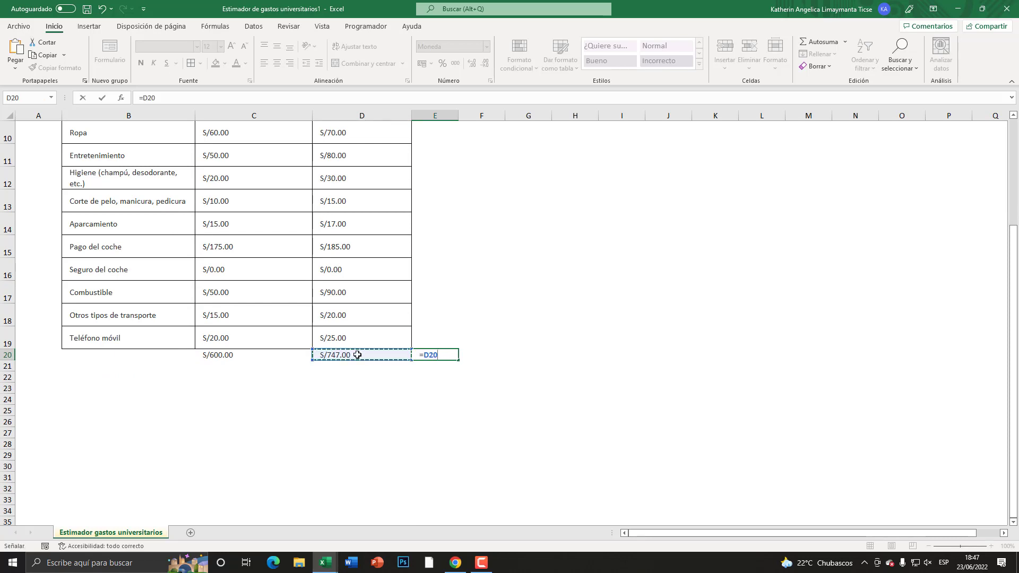
{"action": "type", "text": "-"}
{"action": "left_click", "coordinate": [240, 356]}
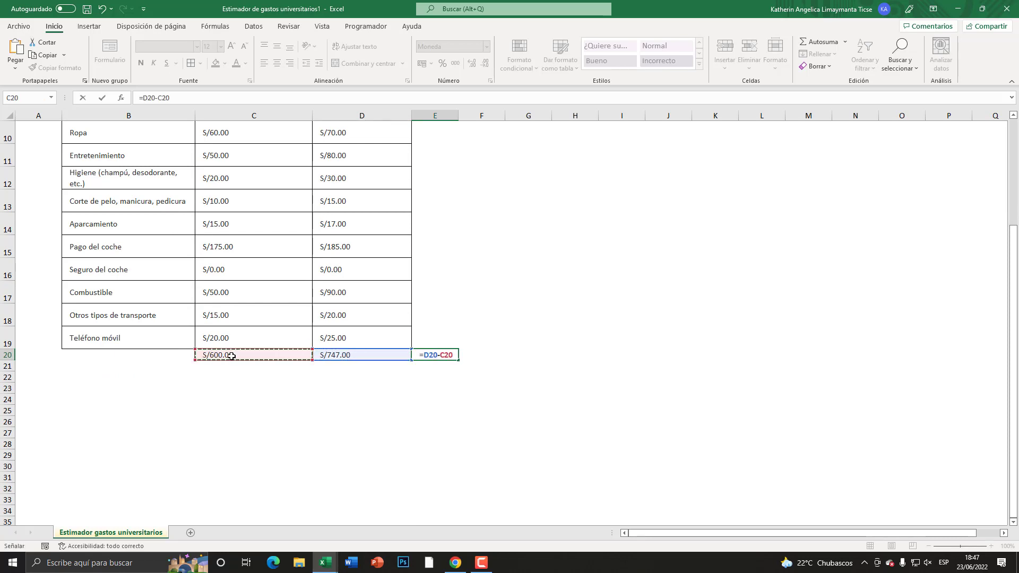
{"action": "key", "text": "Return"}
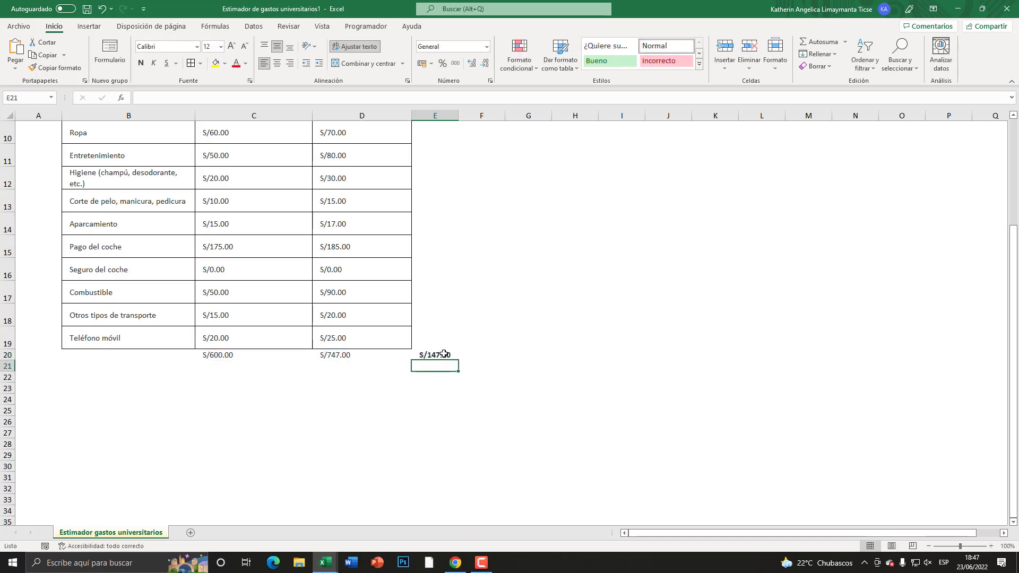
{"action": "left_click", "coordinate": [444, 354]}
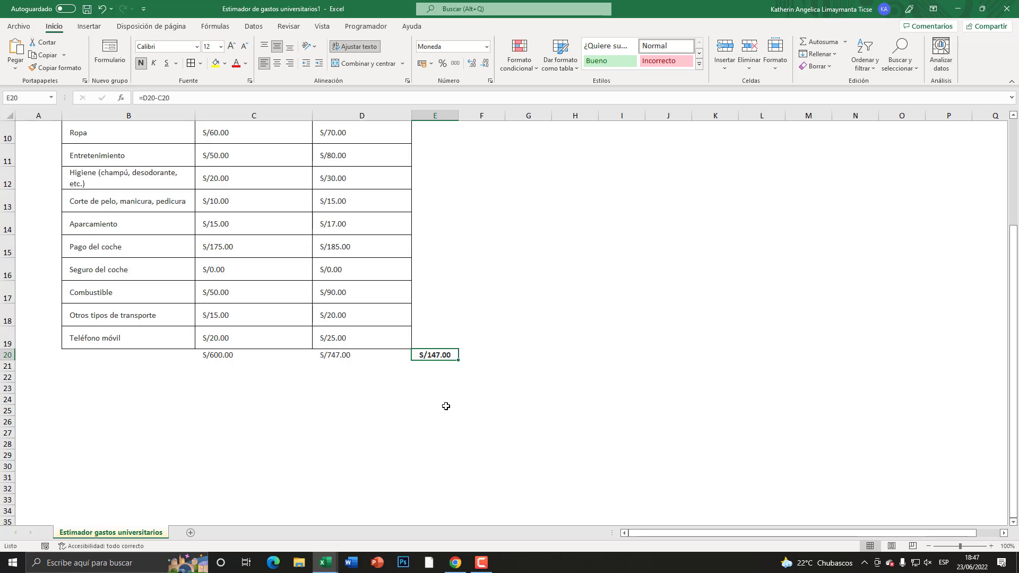
{"action": "scroll", "coordinate": [392, 404], "scroll_direction": "up", "scroll_amount": 3}
{"action": "scroll", "coordinate": [355, 410], "scroll_direction": "down", "scroll_amount": 3}
- Delete row 20, clearing the S/600.00, S/747.00 and S/147.00 totals
{"action": "left_click", "coordinate": [7, 356]}
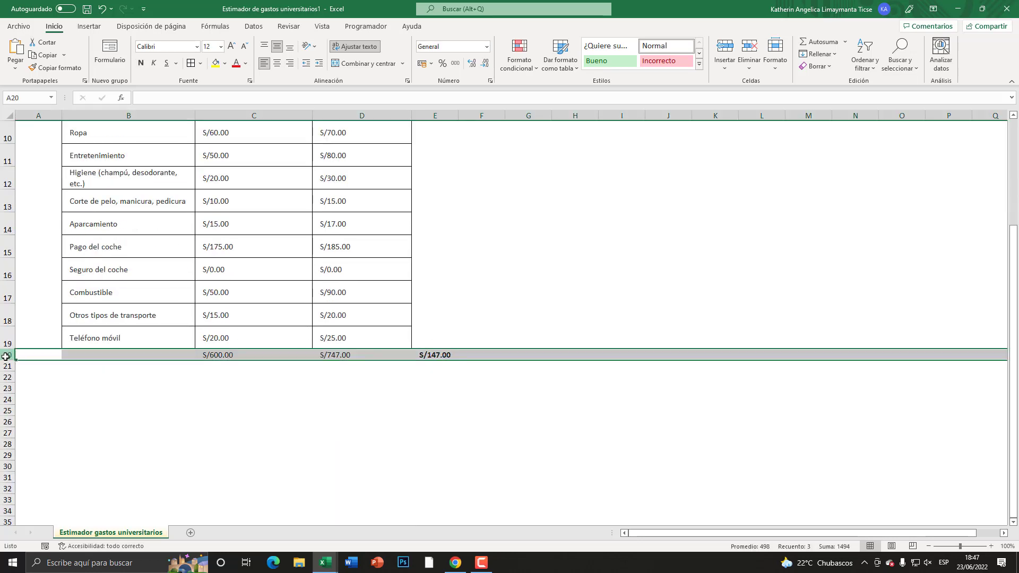
{"action": "left_click", "coordinate": [247, 351]}
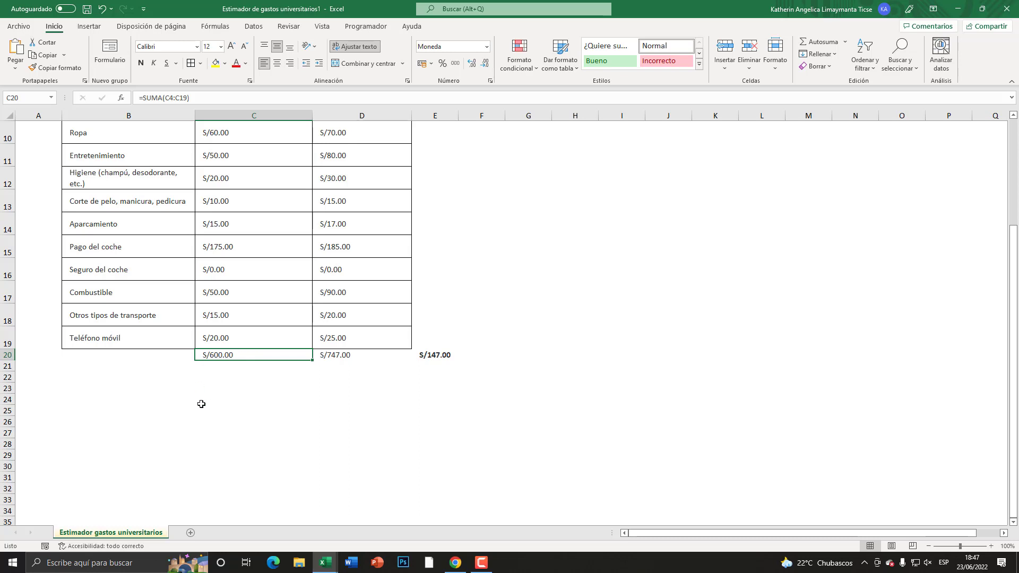
{"action": "left_click", "coordinate": [10, 354]}
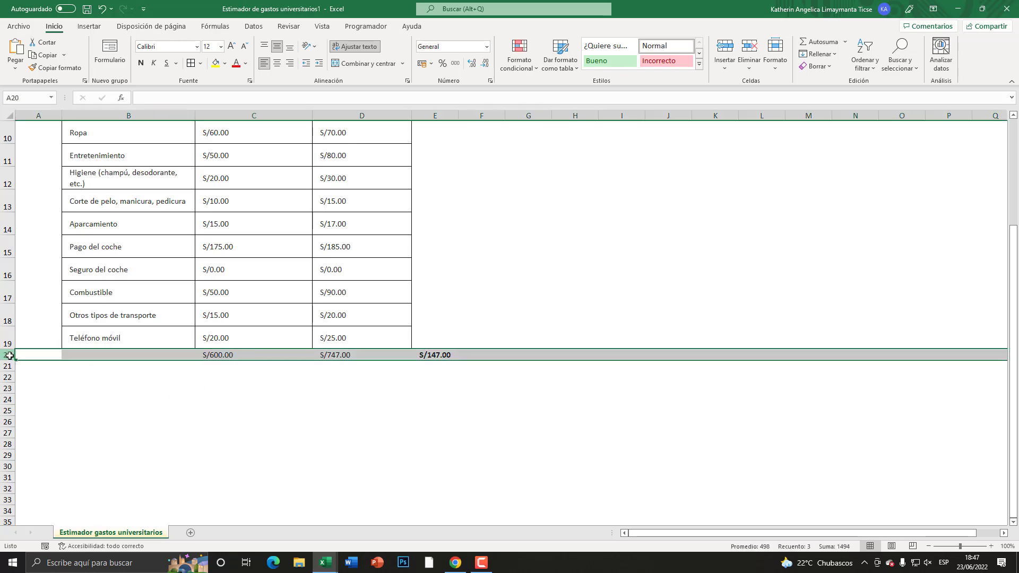
{"action": "right_click", "coordinate": [10, 354]}
{"action": "key", "text": "Escape"}
{"action": "left_click", "coordinate": [268, 433]}
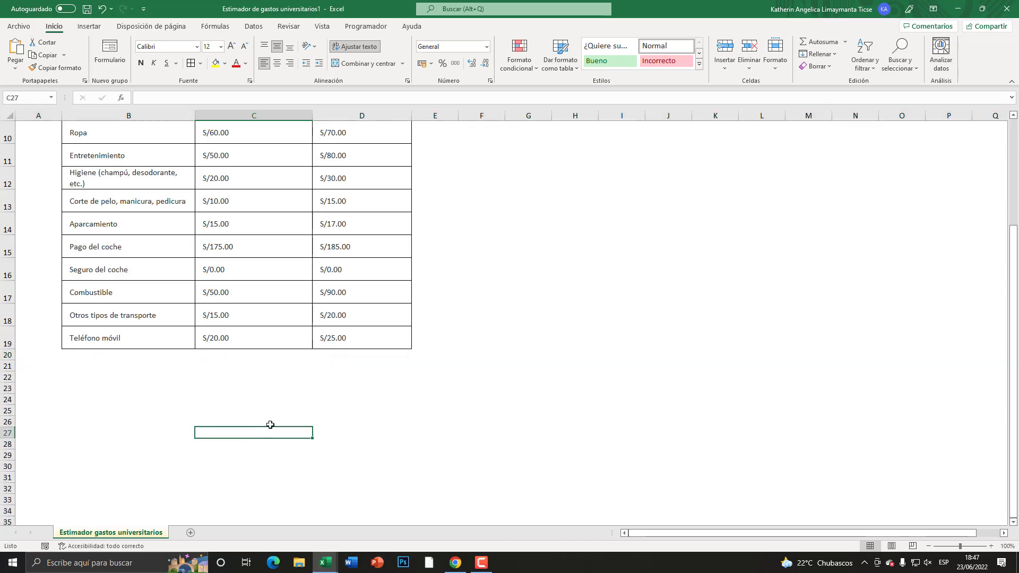
{"action": "scroll", "coordinate": [261, 391], "scroll_direction": "up", "scroll_amount": 3}
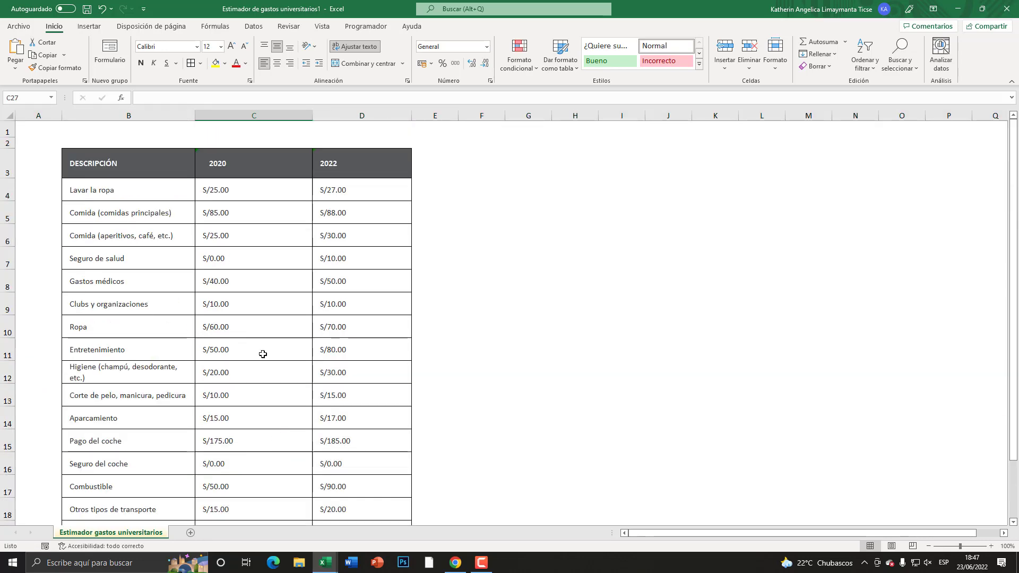
- Convert B3:D19 into an Excel table with 'La tabla tiene encabezados' checked
{"action": "scroll", "coordinate": [262, 354], "scroll_direction": "down", "scroll_amount": 1}
{"action": "scroll", "coordinate": [241, 337], "scroll_direction": "up", "scroll_amount": 1}
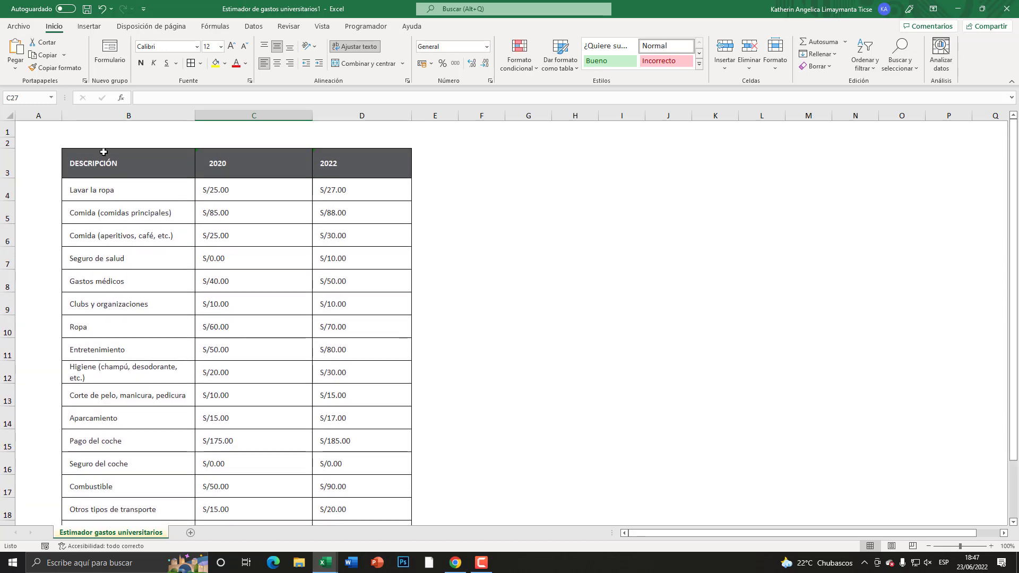
{"action": "left_click_drag", "start_coordinate": [103, 152], "coordinate": [378, 478]}
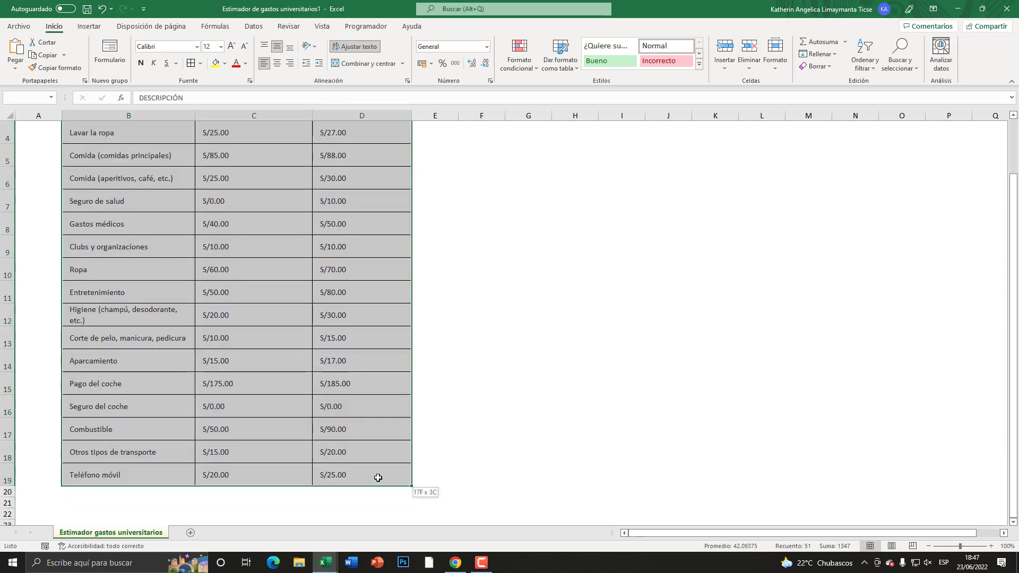
{"action": "scroll", "coordinate": [223, 266], "scroll_direction": "up", "scroll_amount": 1}
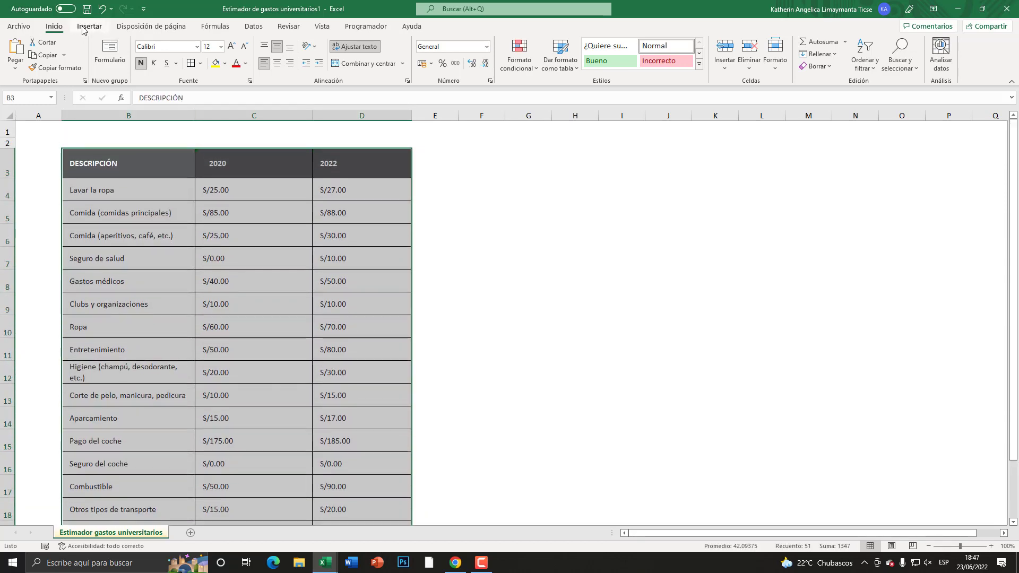
{"action": "left_click", "coordinate": [86, 9]}
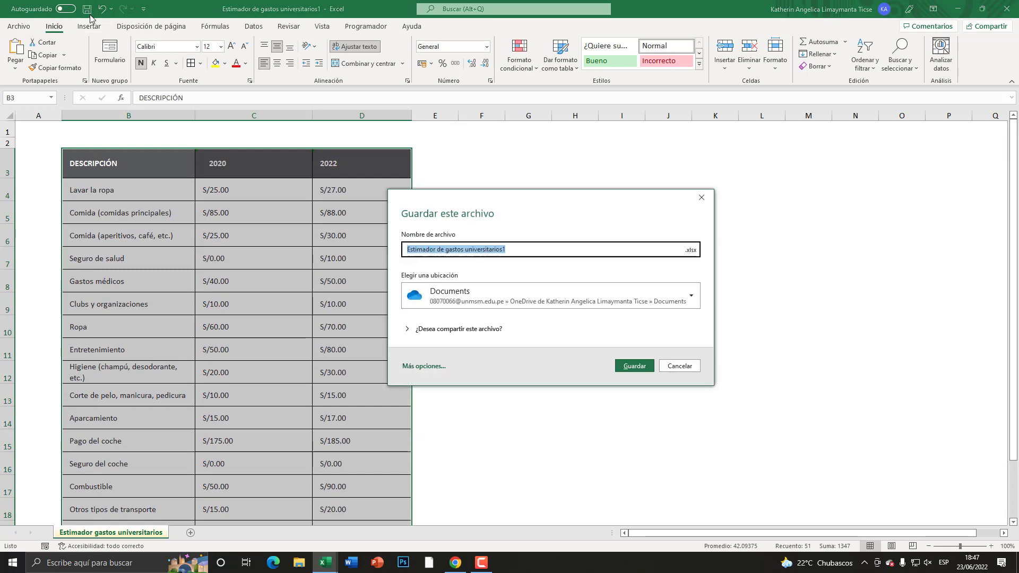
{"action": "key", "text": "Escape"}
{"action": "left_click", "coordinate": [90, 26]}
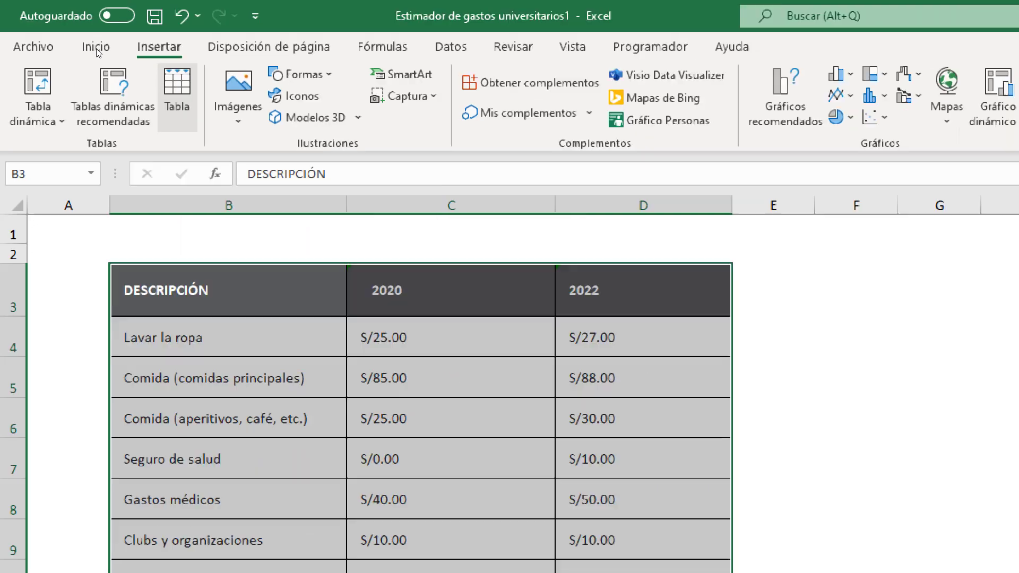
{"action": "left_click", "coordinate": [97, 52]}
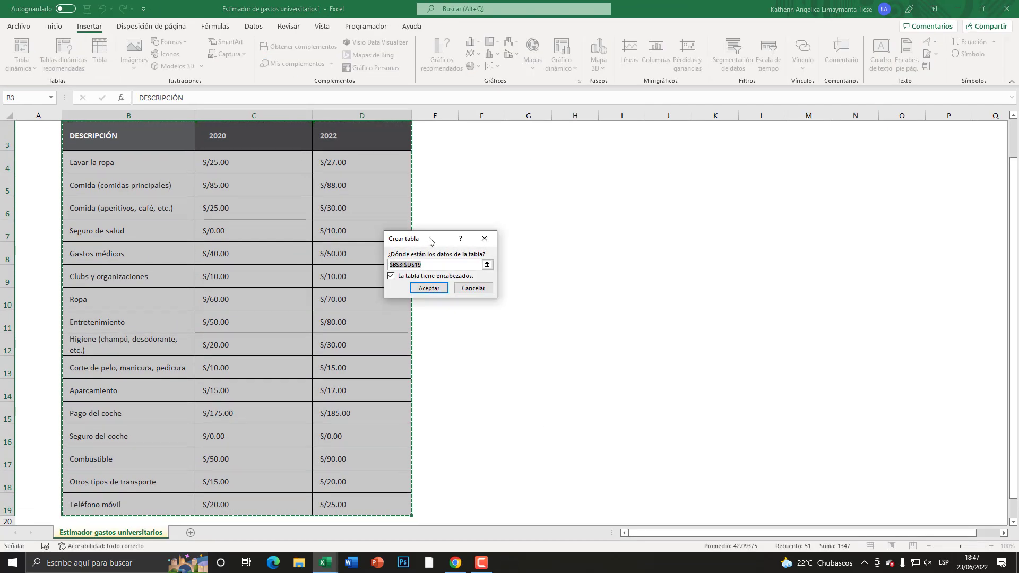
{"action": "left_click_drag", "start_coordinate": [430, 237], "coordinate": [546, 205]}
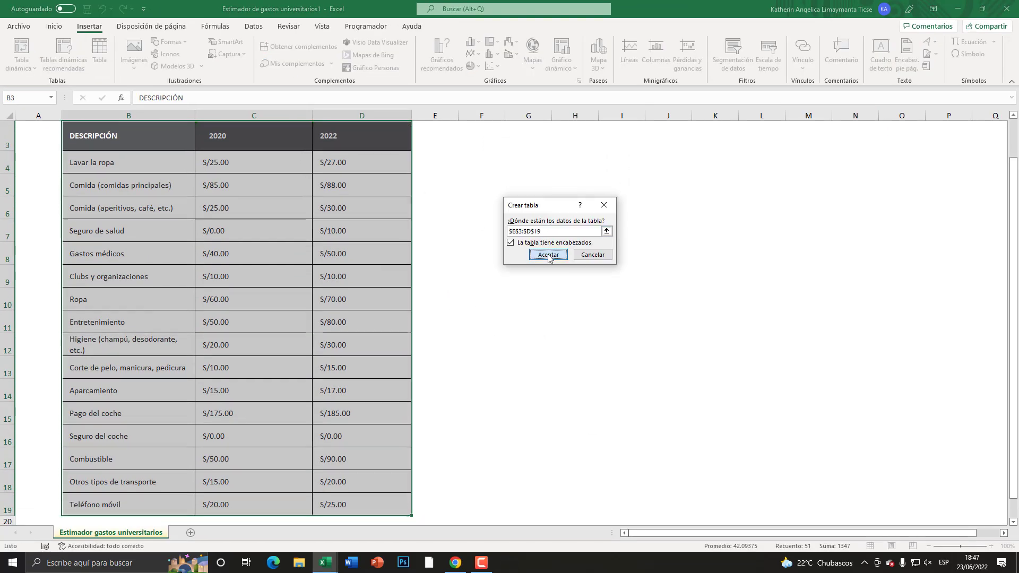
{"action": "left_click", "coordinate": [548, 255]}
{"action": "left_click", "coordinate": [266, 251]}
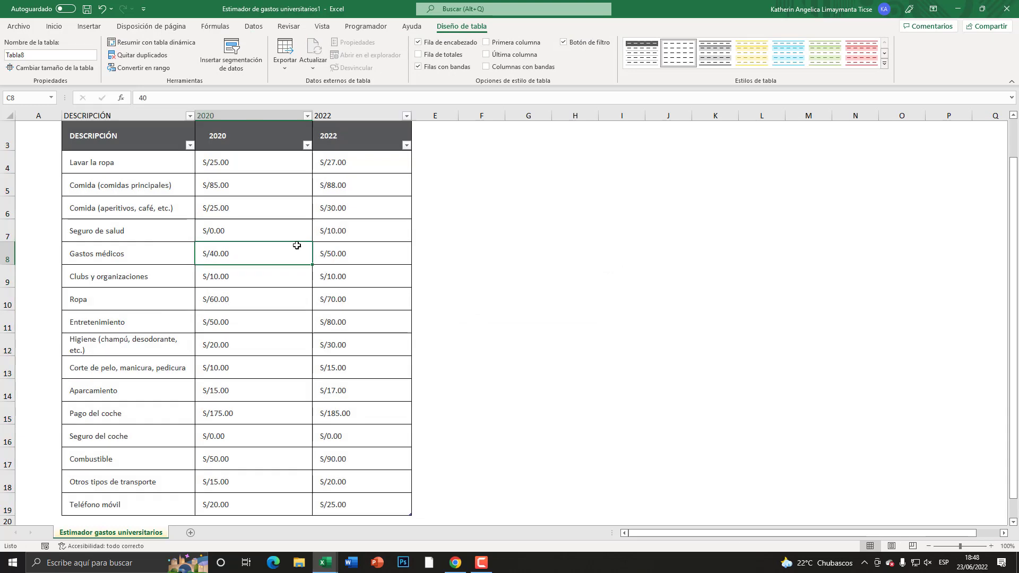
- Select cell D2 above the 2022 column, checking that row 20 below is empty
{"action": "scroll", "coordinate": [306, 220], "scroll_direction": "up", "scroll_amount": 1}
{"action": "left_click", "coordinate": [339, 143]}
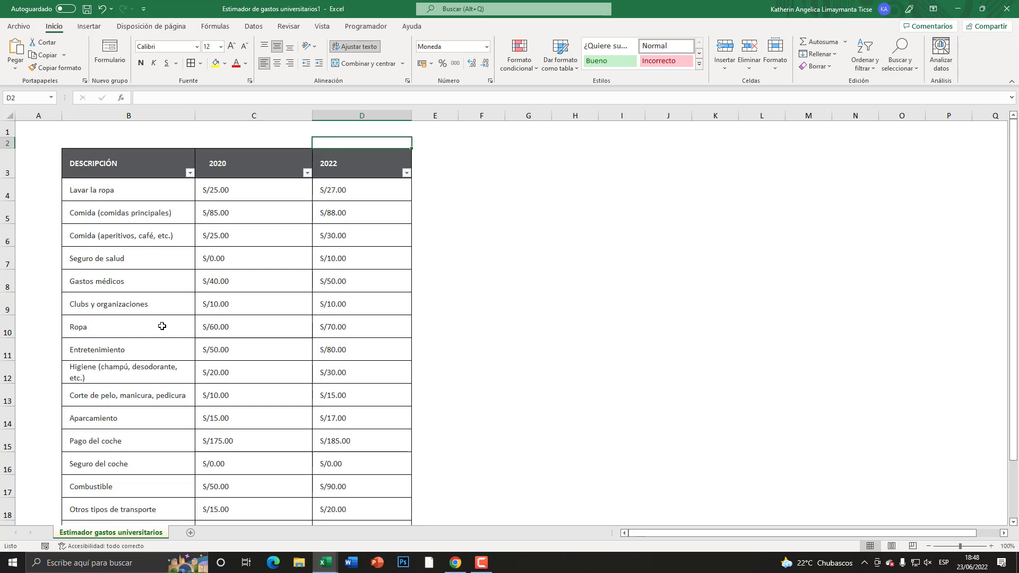
{"action": "scroll", "coordinate": [154, 358], "scroll_direction": "down", "scroll_amount": 3}
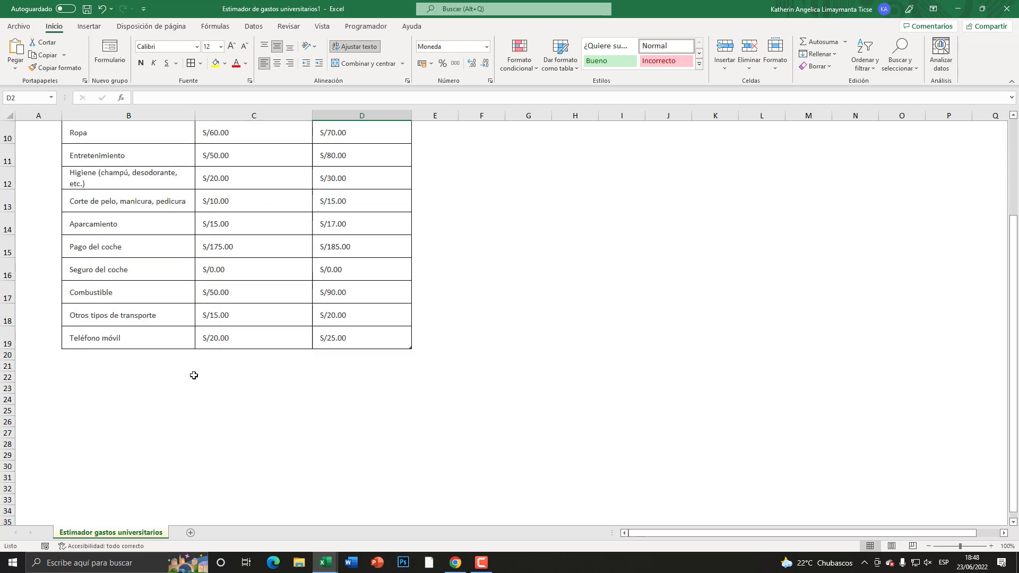
{"action": "left_click", "coordinate": [4, 360]}
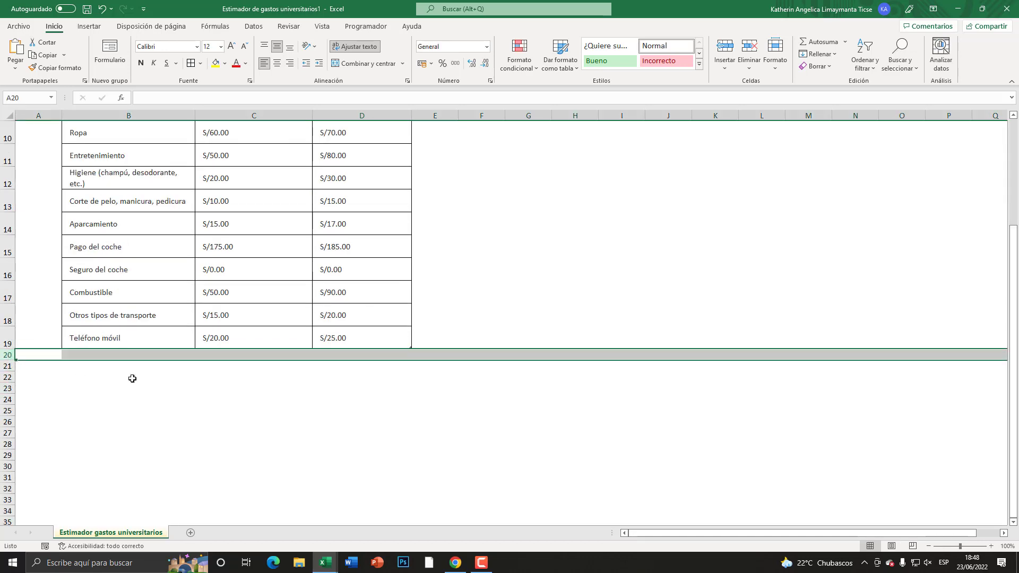
{"action": "scroll", "coordinate": [132, 378], "scroll_direction": "up", "scroll_amount": 3}
{"action": "left_click", "coordinate": [349, 139]}
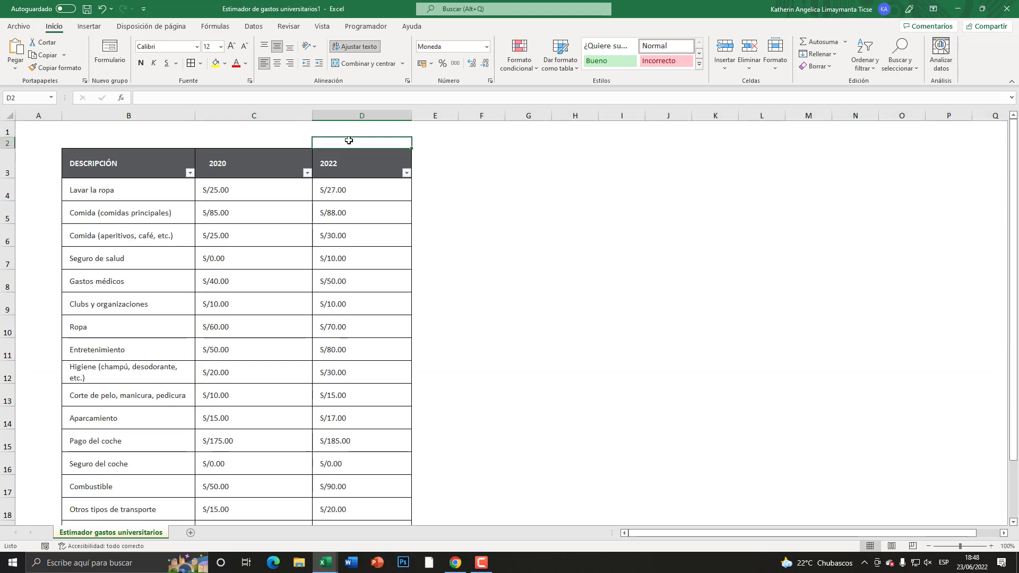
- Start =SUMA( in D2 over the 2020 amounts, producing Tabla8[2020]
{"action": "type", "text": "="}
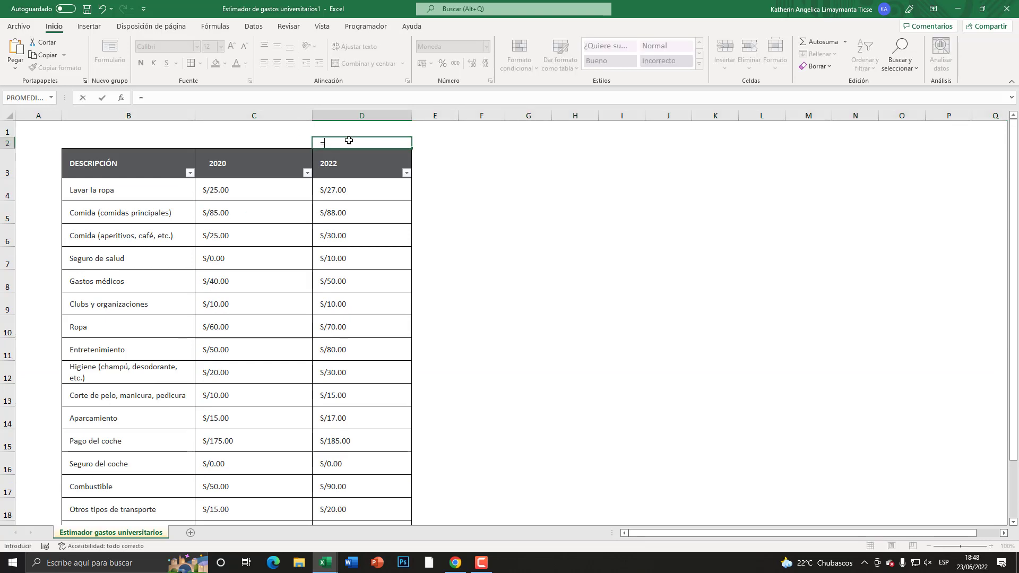
{"action": "type", "text": "SUMA("}
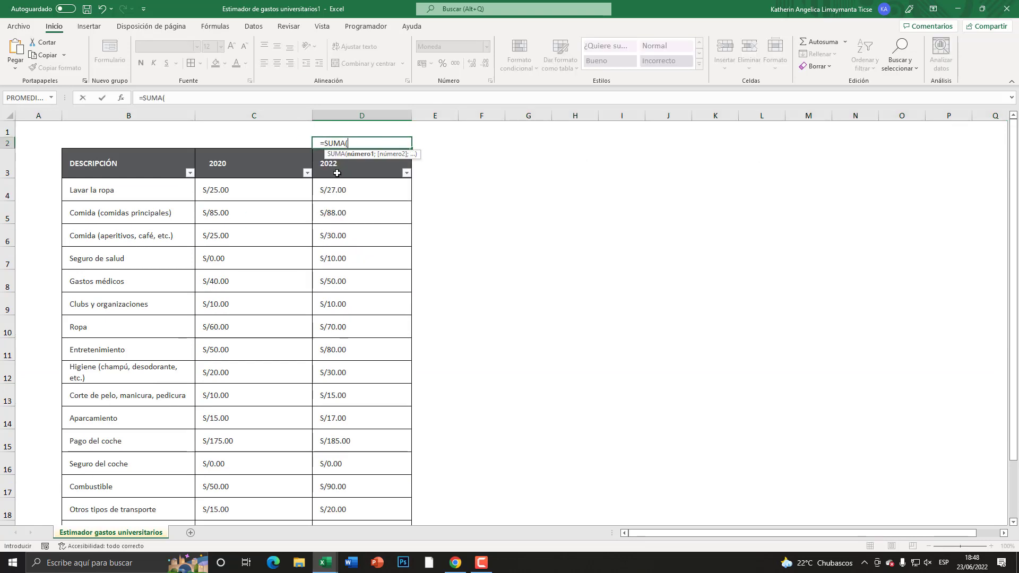
{"action": "left_click_drag", "start_coordinate": [225, 192], "coordinate": [239, 462]}
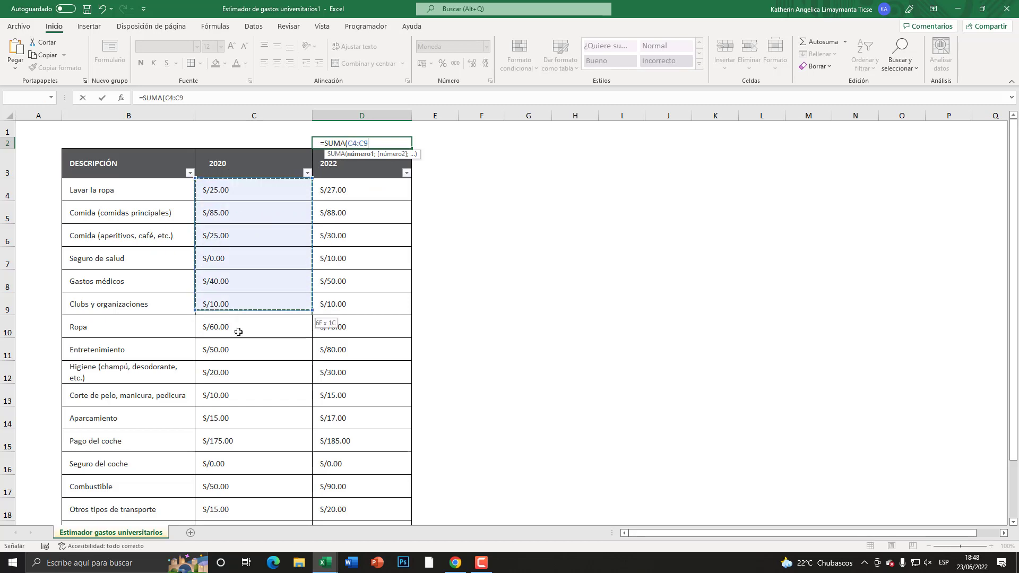
{"action": "scroll", "coordinate": [245, 417], "scroll_direction": "up", "scroll_amount": 1}
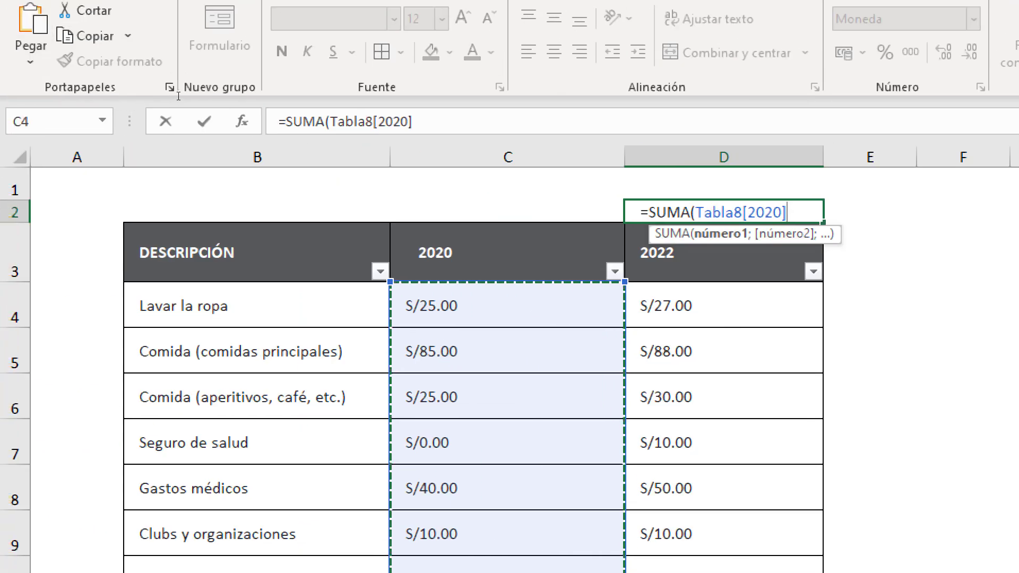
{"action": "left_click", "coordinate": [354, 121]}
- Change the reference to Tabla8[2022] and append )-suma( to the formula
{"action": "key", "text": "Right"}
{"action": "key", "text": "Right"}
{"action": "key", "text": "shift+Left"}
{"action": "key", "text": "shift+Left"}
{"action": "key", "text": "shift+Left"}
{"action": "key", "text": "shift+Left"}
{"action": "key", "text": "shift+Left"}
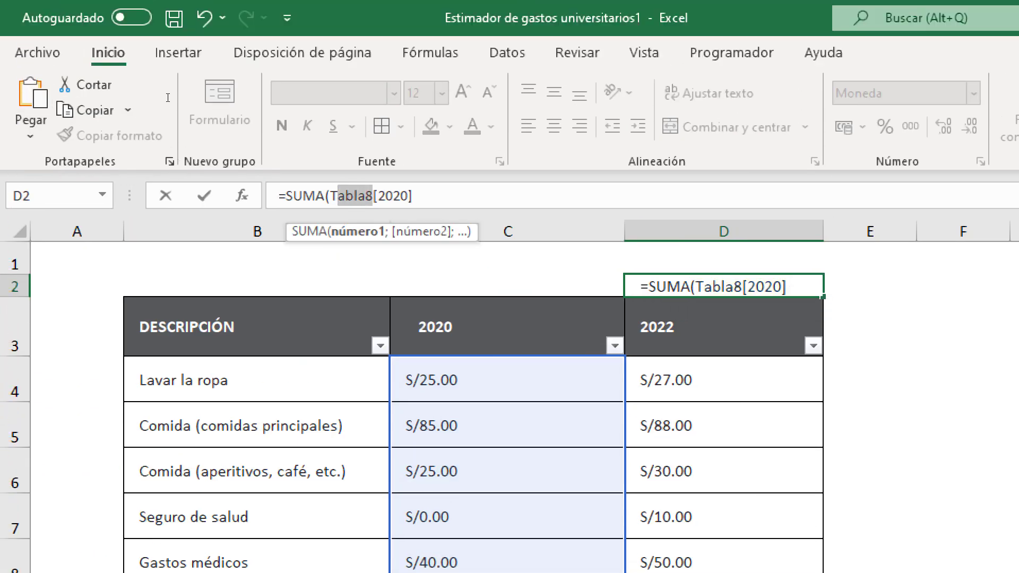
{"action": "key", "text": "shift+Left"}
{"action": "key", "text": "Right"}
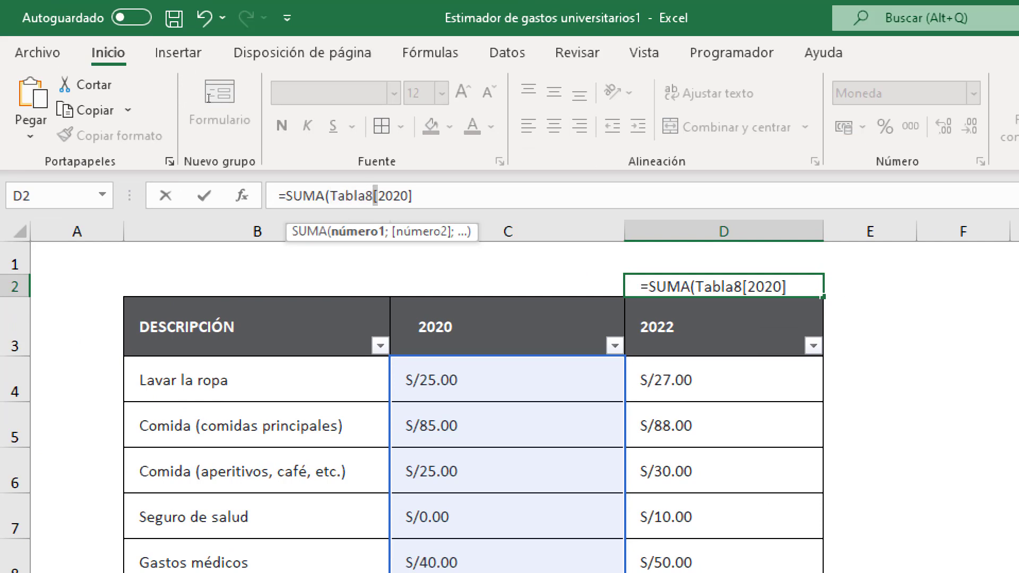
{"action": "key", "text": "Right"}
{"action": "key", "text": "Right"}
{"action": "key", "text": "Right"}
{"action": "key", "text": "Left"}
{"action": "type", "text": "2"}
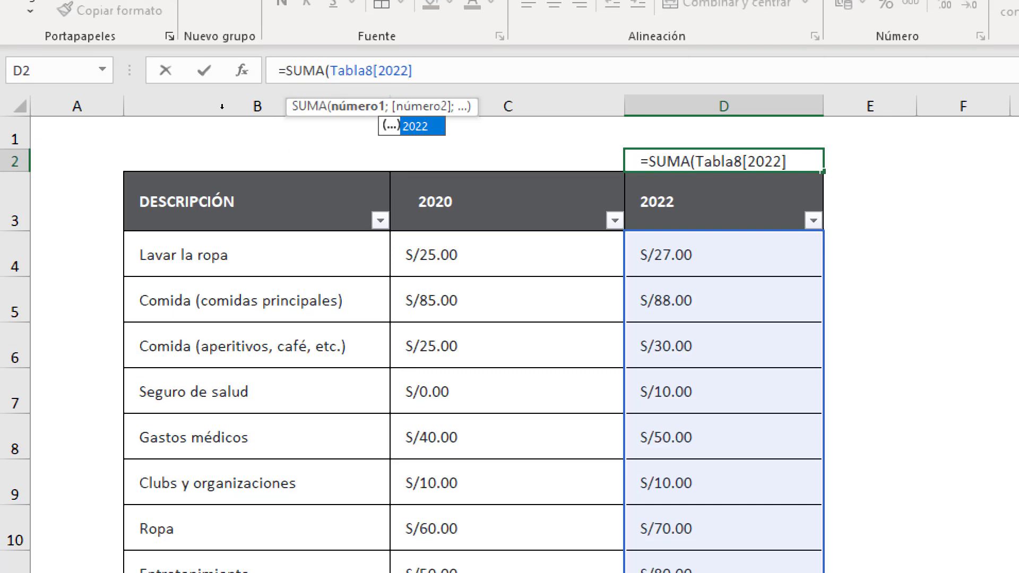
{"action": "key", "text": "Escape"}
{"action": "type", "text": ")"}
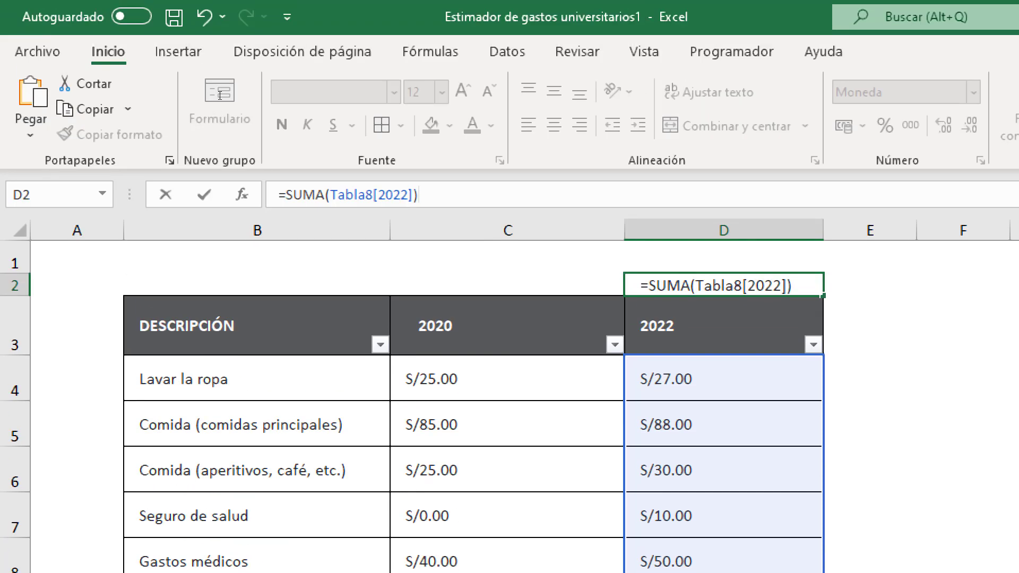
{"action": "type", "text": "-"}
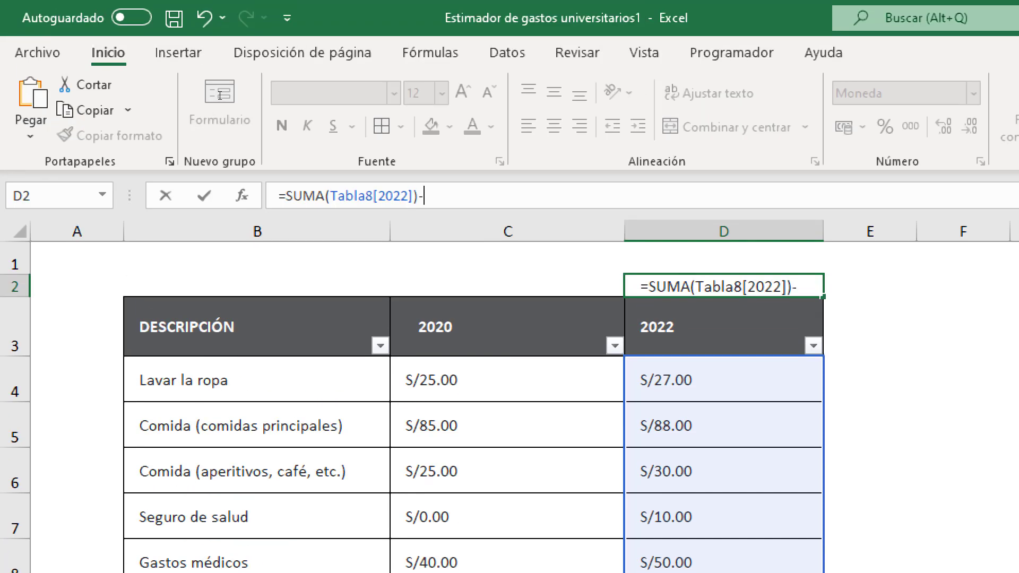
{"action": "type", "text": "suma"}
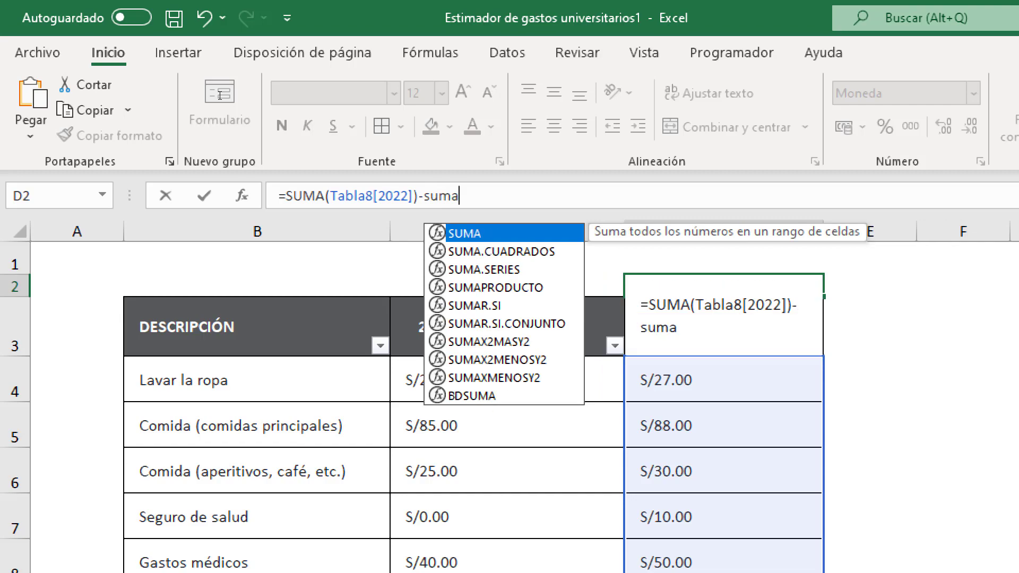
- Finish D2 as =SUMA(Tabla8[2022])-SUMA(Tabla8[2020]), showing S/147.00
{"action": "key", "text": "Tab"}
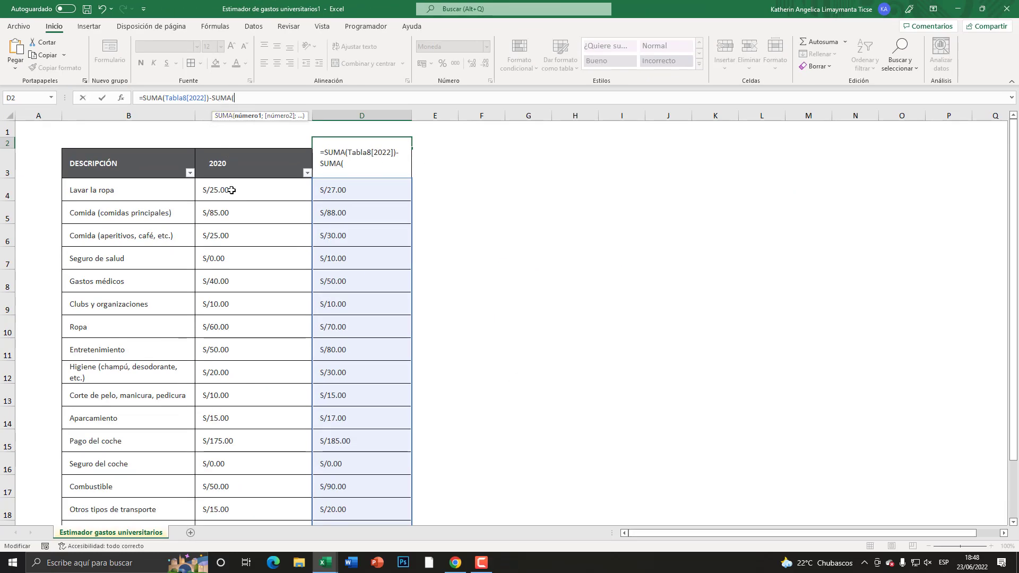
{"action": "left_click_drag", "start_coordinate": [231, 190], "coordinate": [247, 477]}
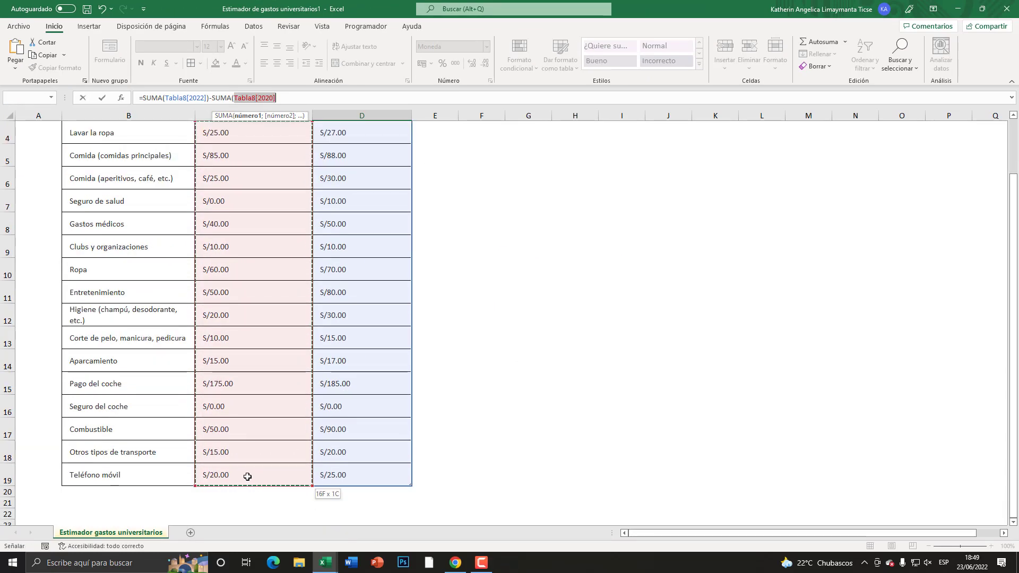
{"action": "scroll", "coordinate": [249, 451], "scroll_direction": "up", "scroll_amount": 1}
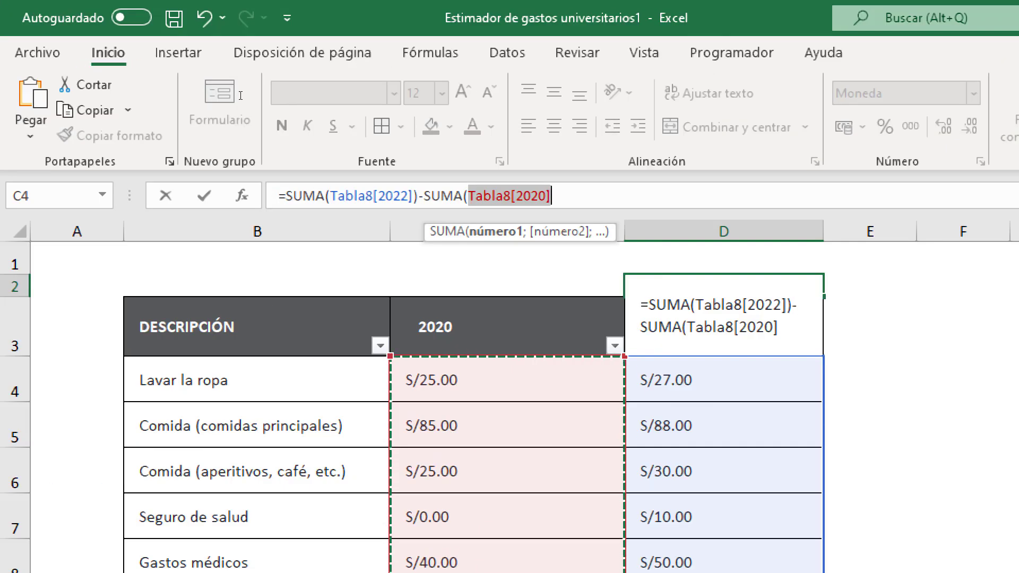
{"action": "left_click_drag", "start_coordinate": [476, 196], "coordinate": [516, 196]}
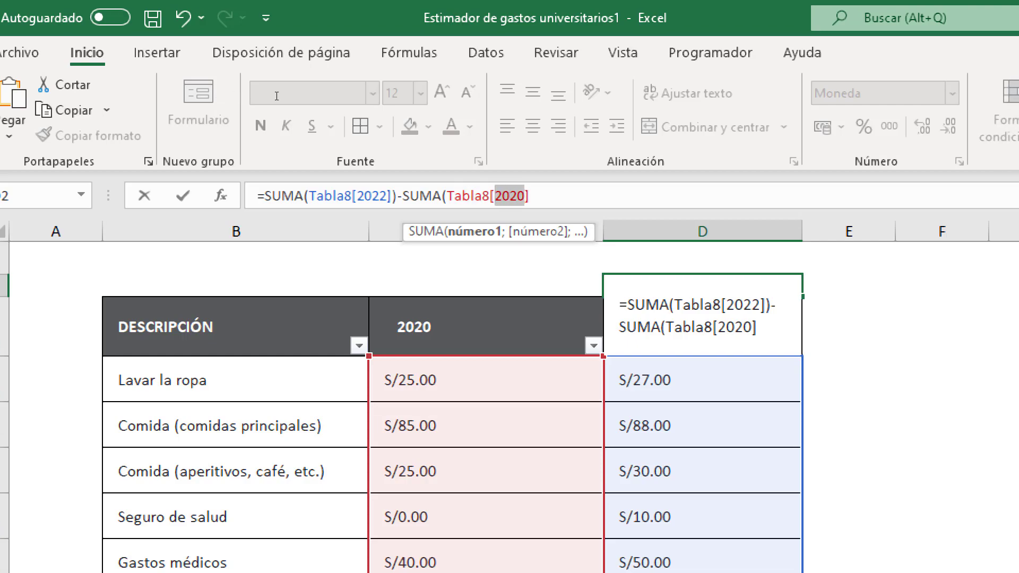
{"action": "type", "text": ")"}
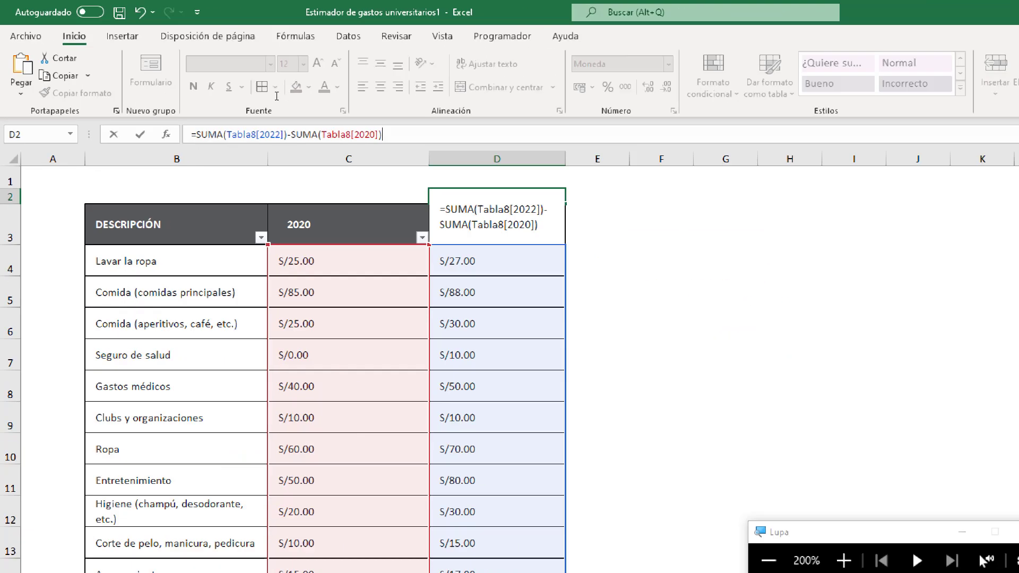
{"action": "key", "text": "Return"}
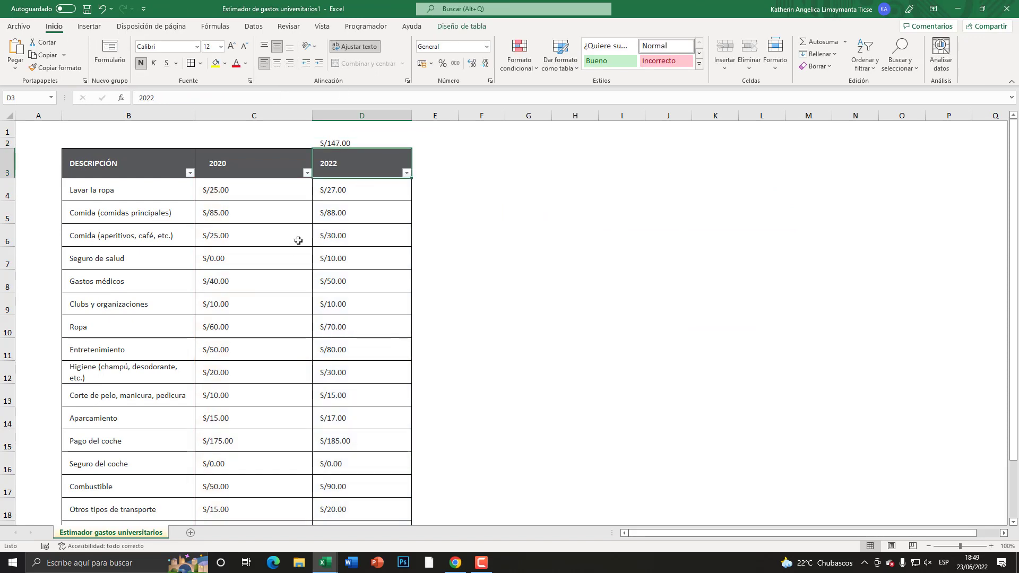
- Enlarge the D2 difference to 20 pt and make it bold
{"action": "left_click", "coordinate": [346, 147]}
{"action": "left_click", "coordinate": [345, 142]}
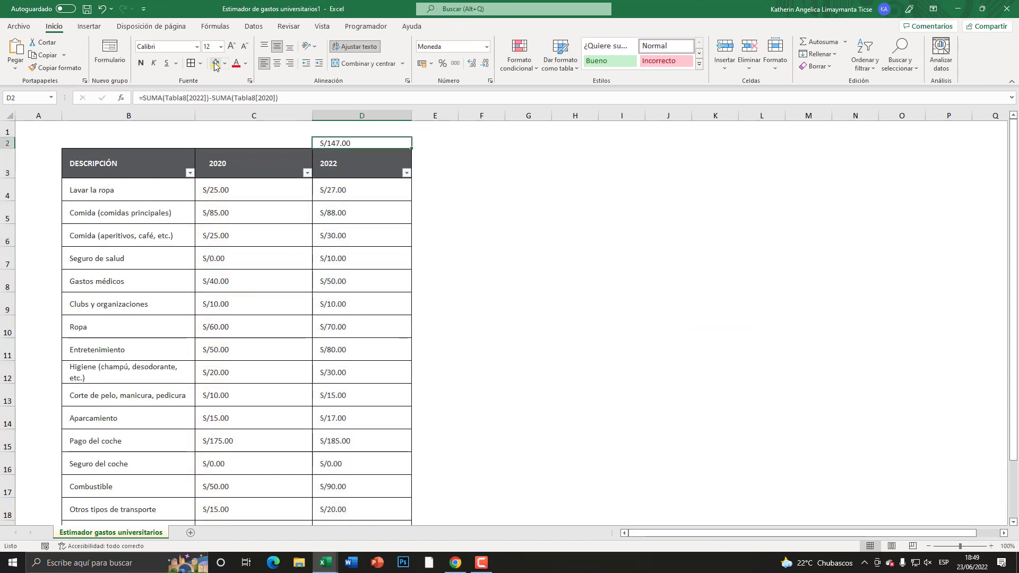
{"action": "left_click", "coordinate": [232, 47]}
{"action": "left_click", "coordinate": [231, 47]}
{"action": "left_click", "coordinate": [232, 47]}
{"action": "left_click", "coordinate": [231, 47]}
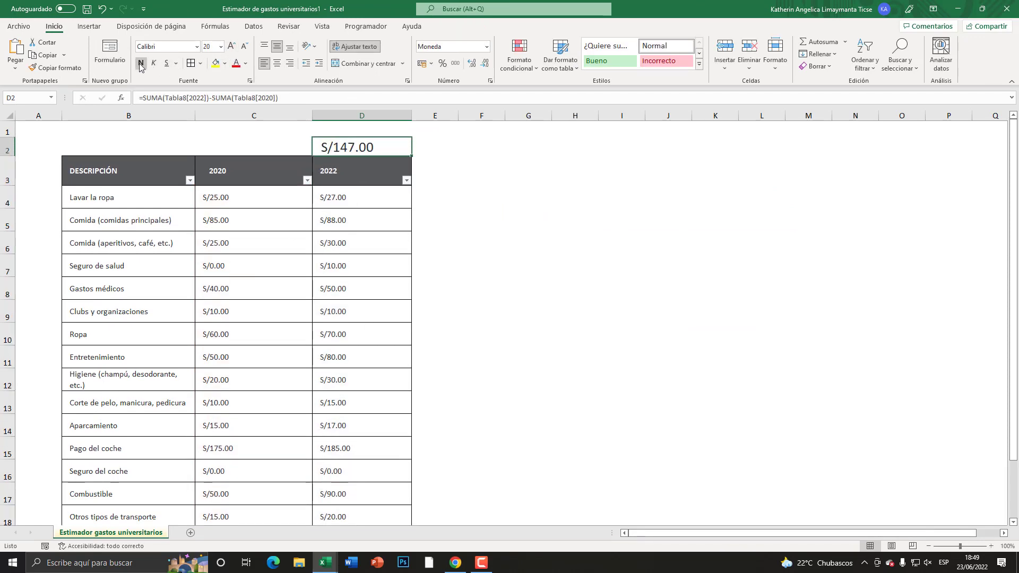
{"action": "left_click", "coordinate": [140, 63]}
- Enter =SUMA(C4:C19) in C20, changing the difference to S/142.00
{"action": "scroll", "coordinate": [333, 375], "scroll_direction": "down", "scroll_amount": 3}
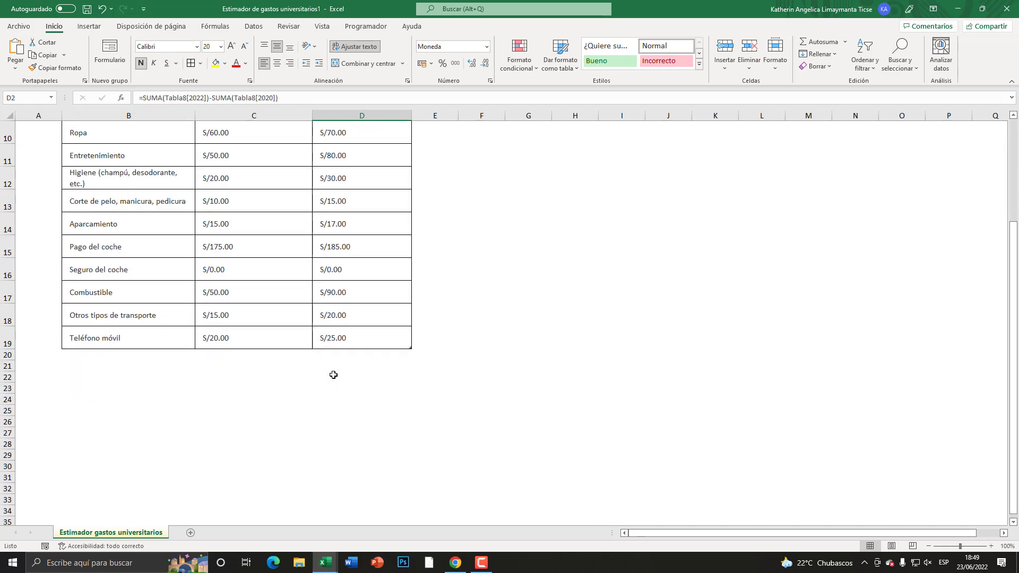
{"action": "left_click", "coordinate": [220, 355]}
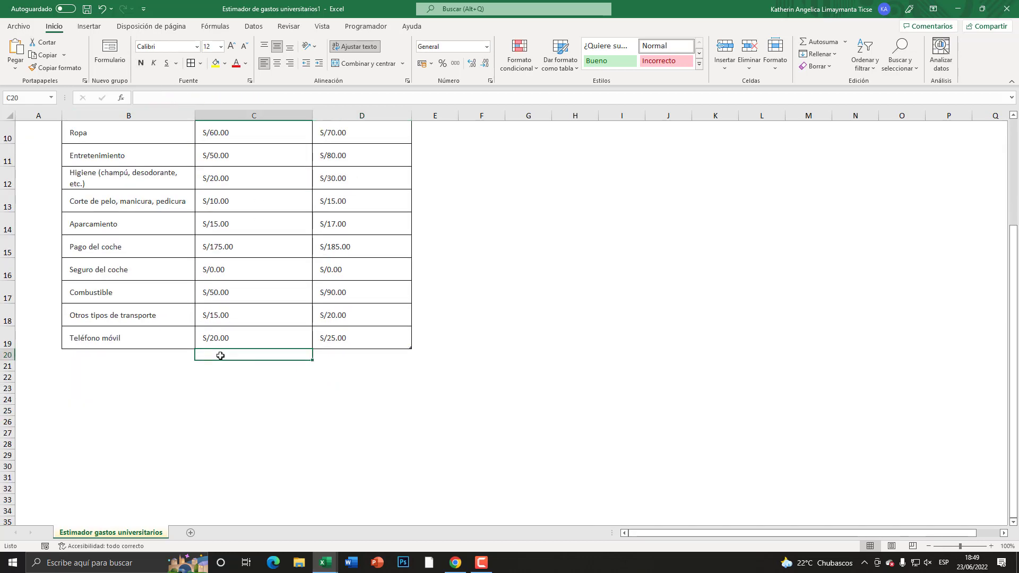
{"action": "type", "text": "=SUMA(C4:C19)"}
{"action": "key", "text": "Tab"}
{"action": "scroll", "coordinate": [285, 399], "scroll_direction": "up", "scroll_amount": 3}
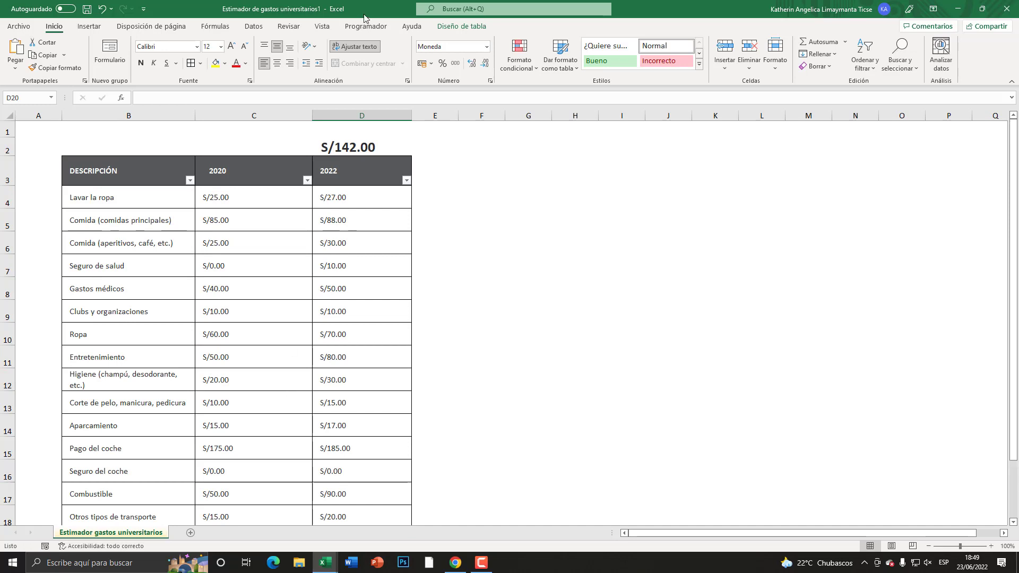
- Enter 500 in D20 and verify D2's difference now reads S/642.00
{"action": "left_click", "coordinate": [349, 148]}
{"action": "scroll", "coordinate": [371, 403], "scroll_direction": "down", "scroll_amount": 4}
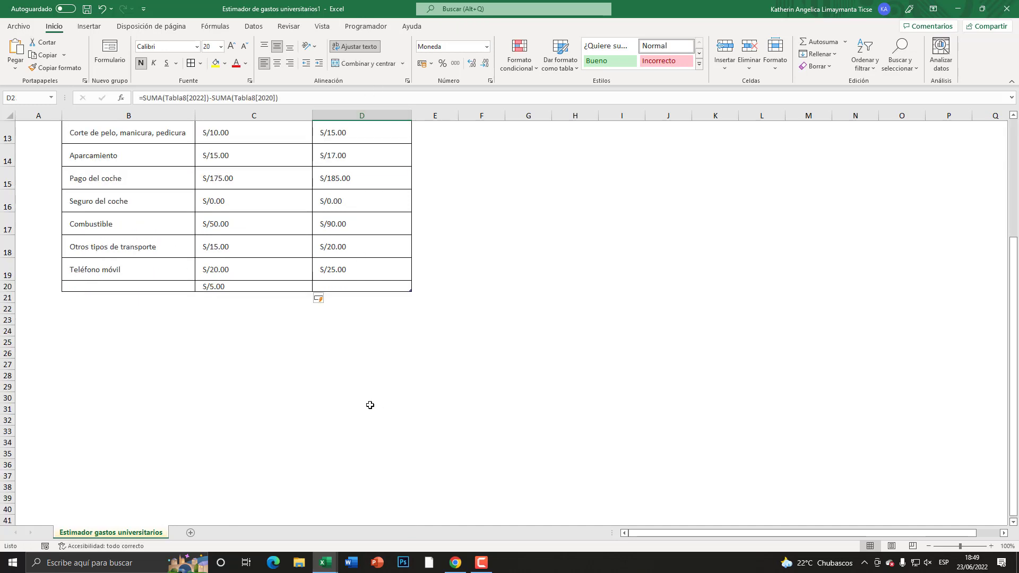
{"action": "left_click", "coordinate": [342, 284]}
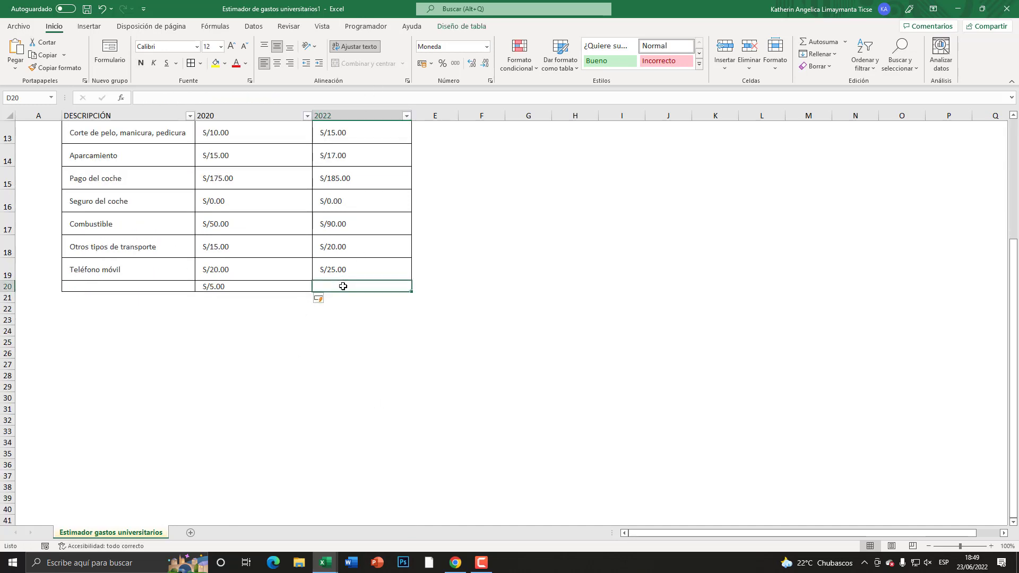
{"action": "type", "text": "500"}
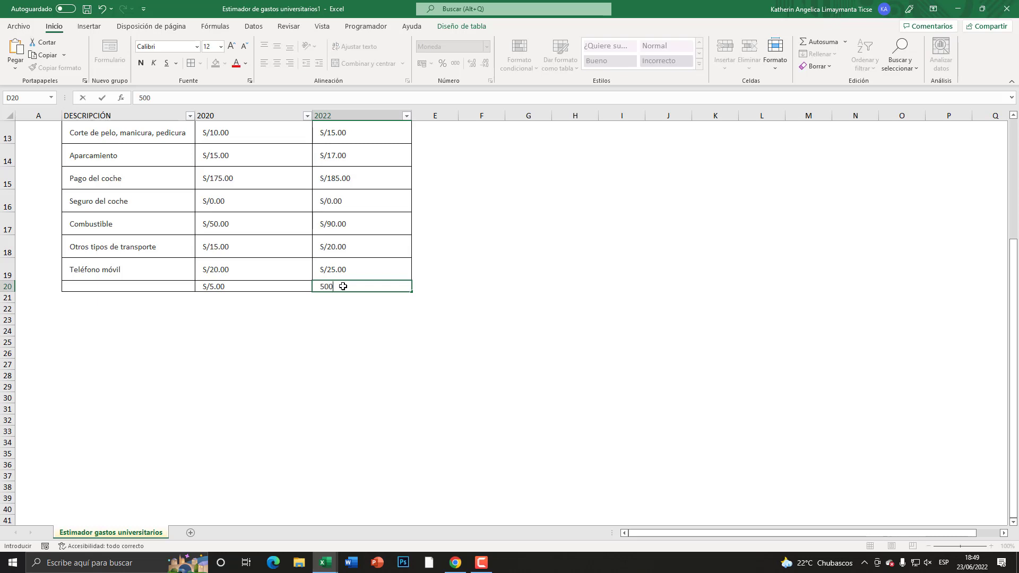
{"action": "key", "text": "Return"}
{"action": "scroll", "coordinate": [387, 271], "scroll_direction": "up", "scroll_amount": 3}
{"action": "left_click", "coordinate": [408, 150]}
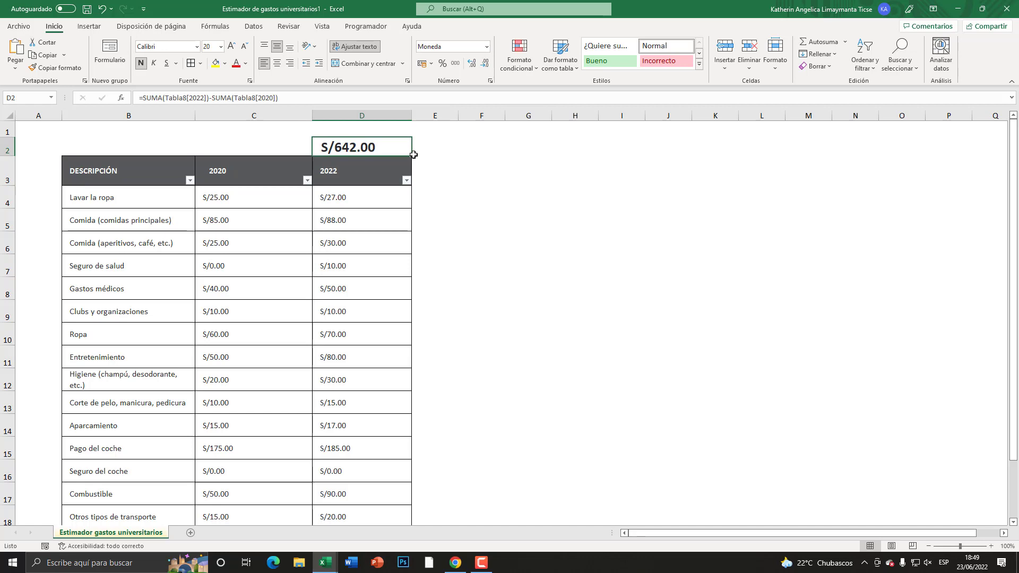
{"action": "scroll", "coordinate": [271, 417], "scroll_direction": "down", "scroll_amount": 2}
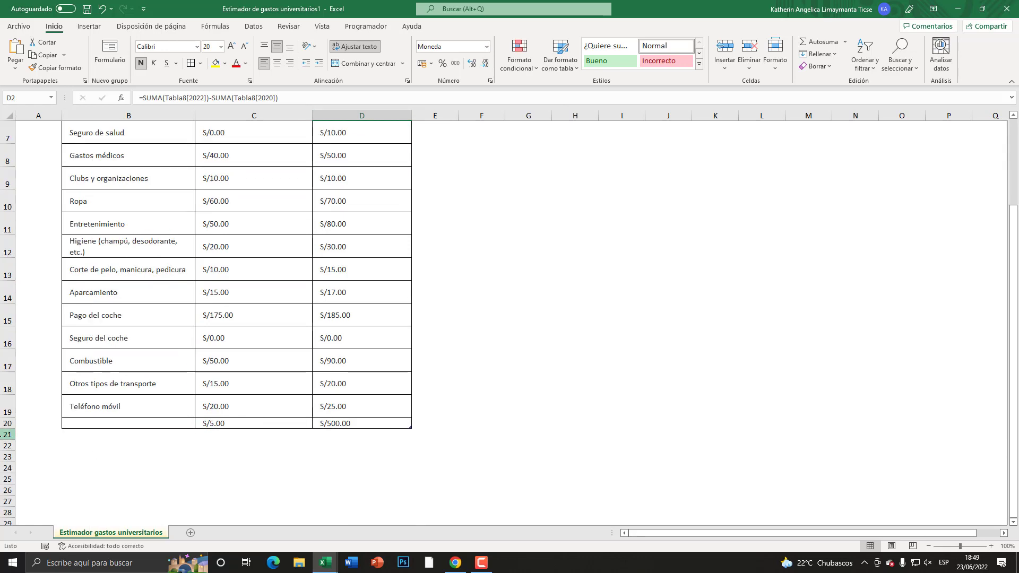
{"action": "scroll", "coordinate": [245, 339], "scroll_direction": "up", "scroll_amount": 2}
{"action": "left_click", "coordinate": [245, 338]}
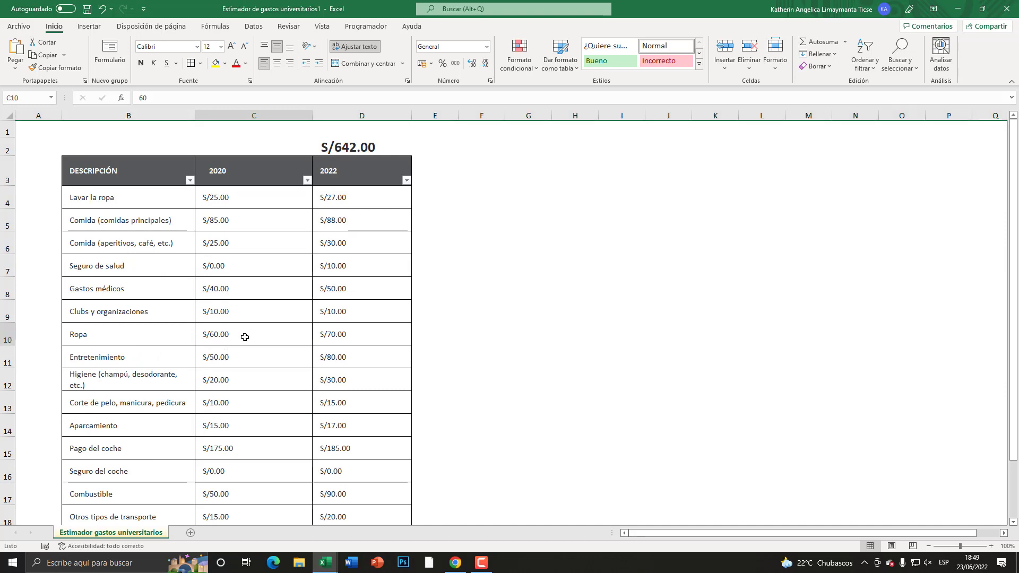